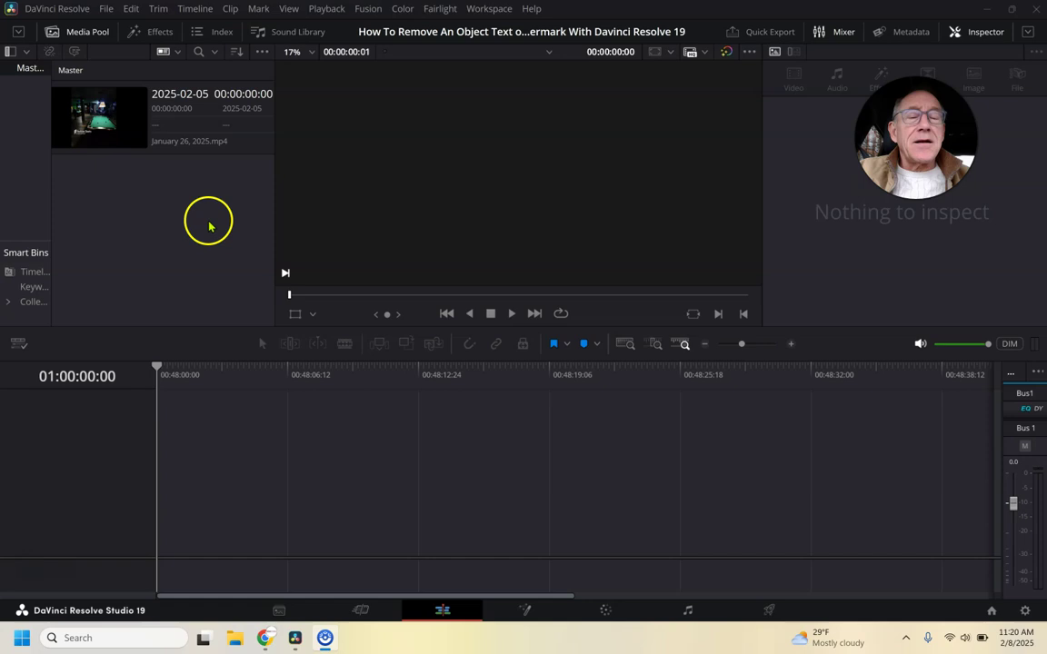
Step: Create Timeline 1 from January 26, 2025.mp4, then preview the source clip
{"action": "left_click", "coordinate": [105, 120]}
{"action": "left_click_drag", "start_coordinate": [104, 120], "coordinate": [165, 483]}
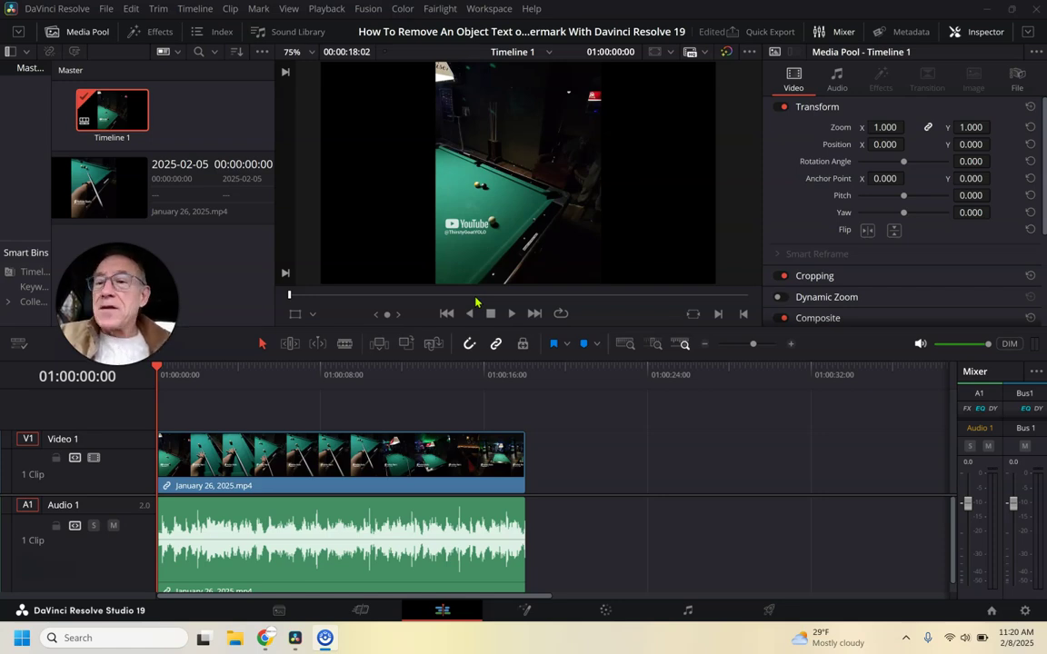
{"action": "left_click", "coordinate": [72, 189]}
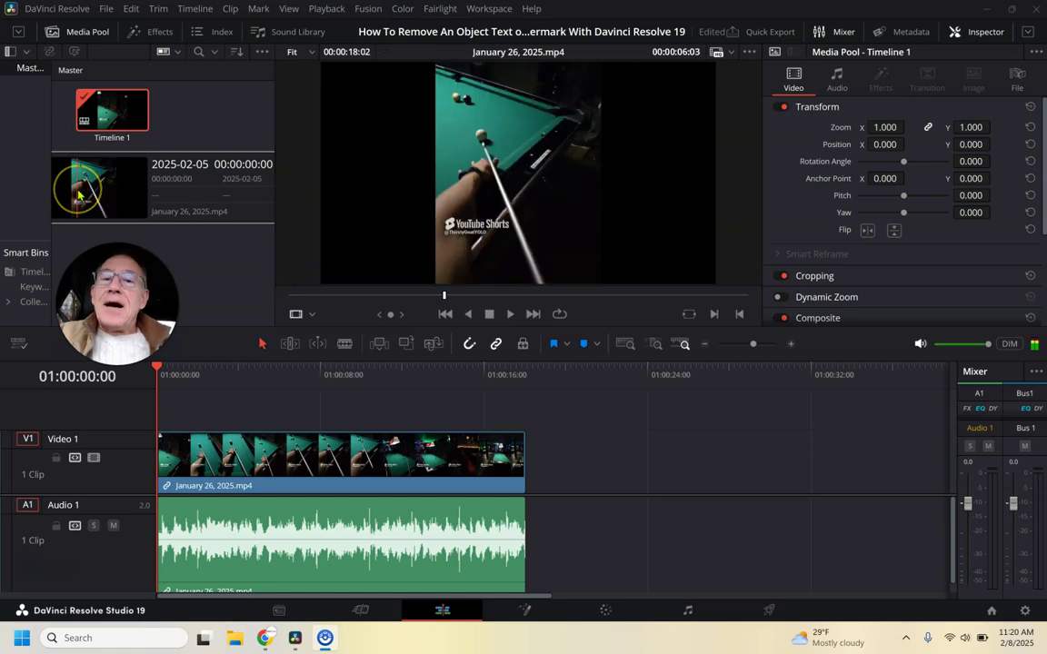
Step: Unlink the clip's audio from its video on the timeline and scrub ahead
{"action": "left_click", "coordinate": [642, 145]}
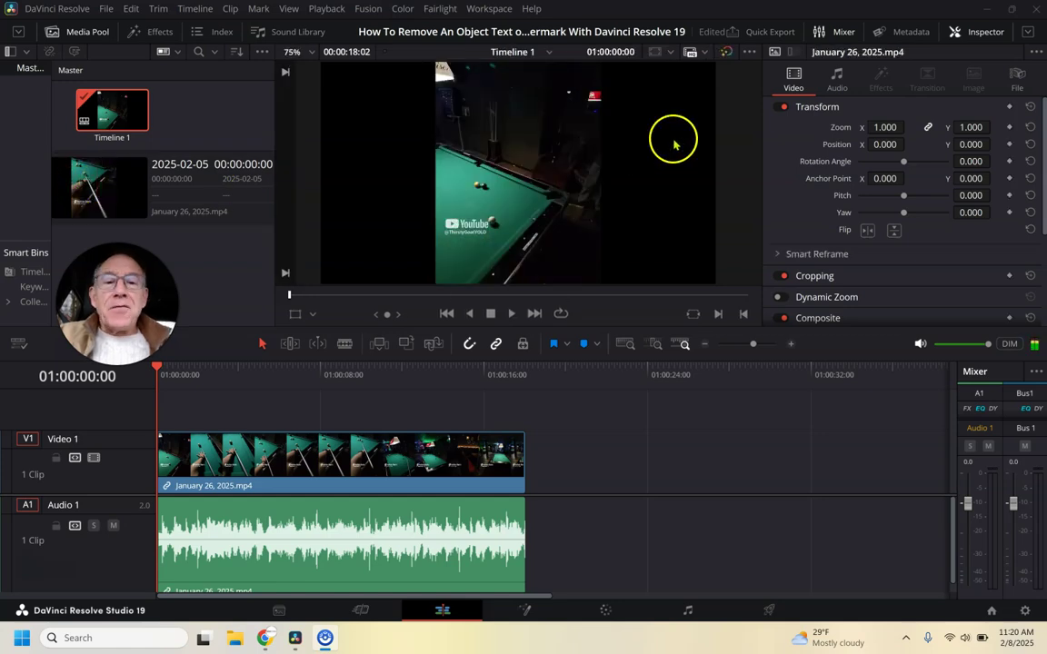
{"action": "left_click", "coordinate": [415, 572]}
{"action": "right_click", "coordinate": [416, 541]}
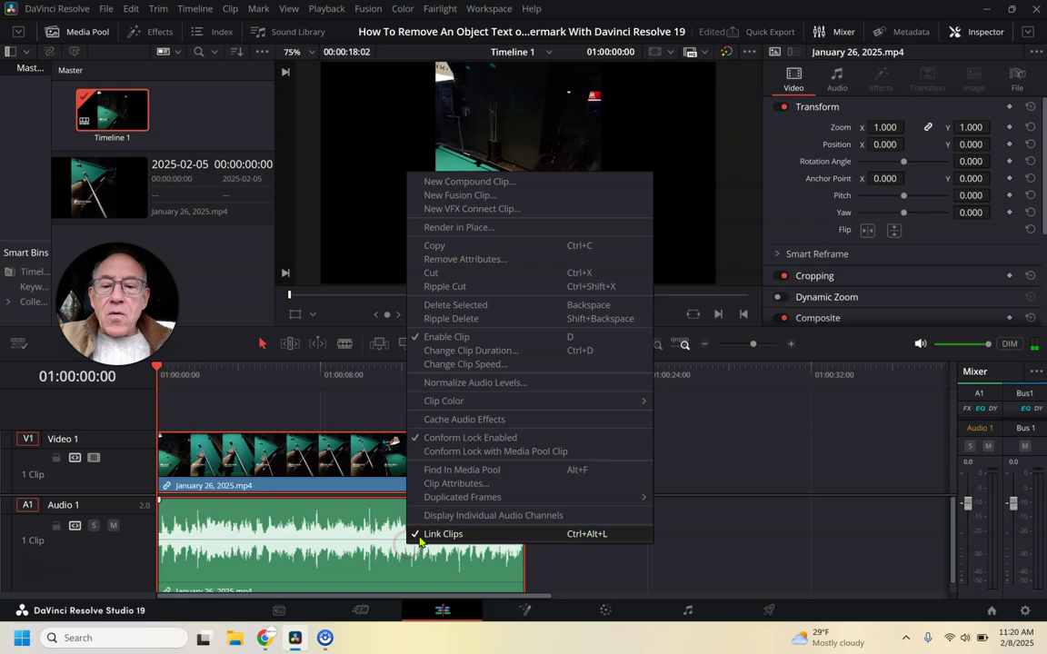
{"action": "left_click", "coordinate": [419, 536]}
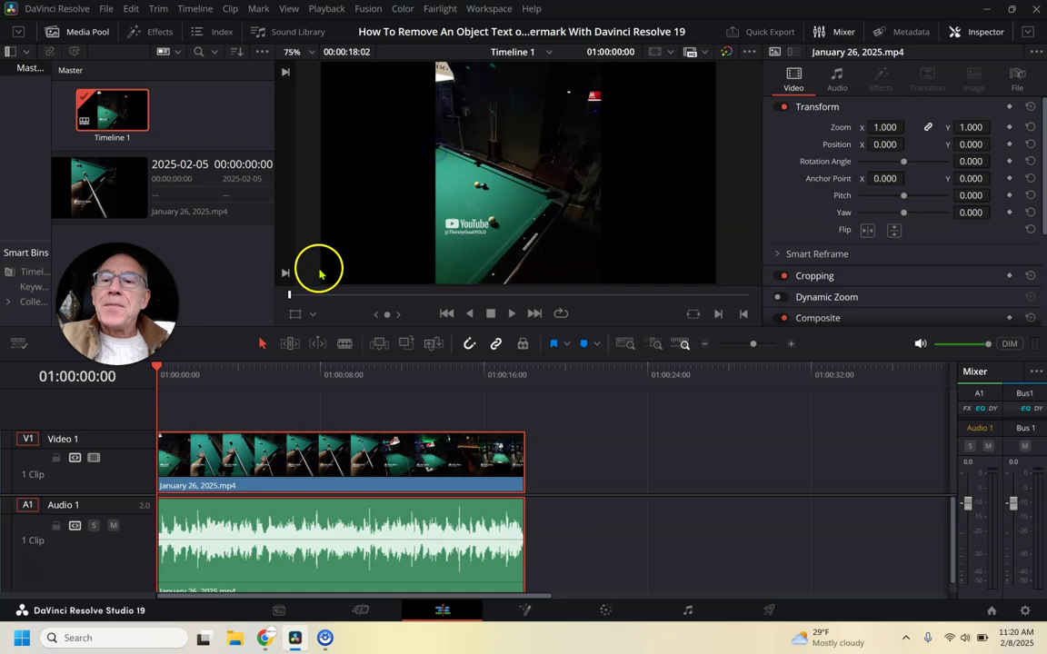
{"action": "mouse_move", "coordinate": [291, 295]}
{"action": "left_mouse_down"}
{"action": "mouse_move", "coordinate": [573, 287]}
{"action": "mouse_move", "coordinate": [287, 293]}
{"action": "left_mouse_up"}
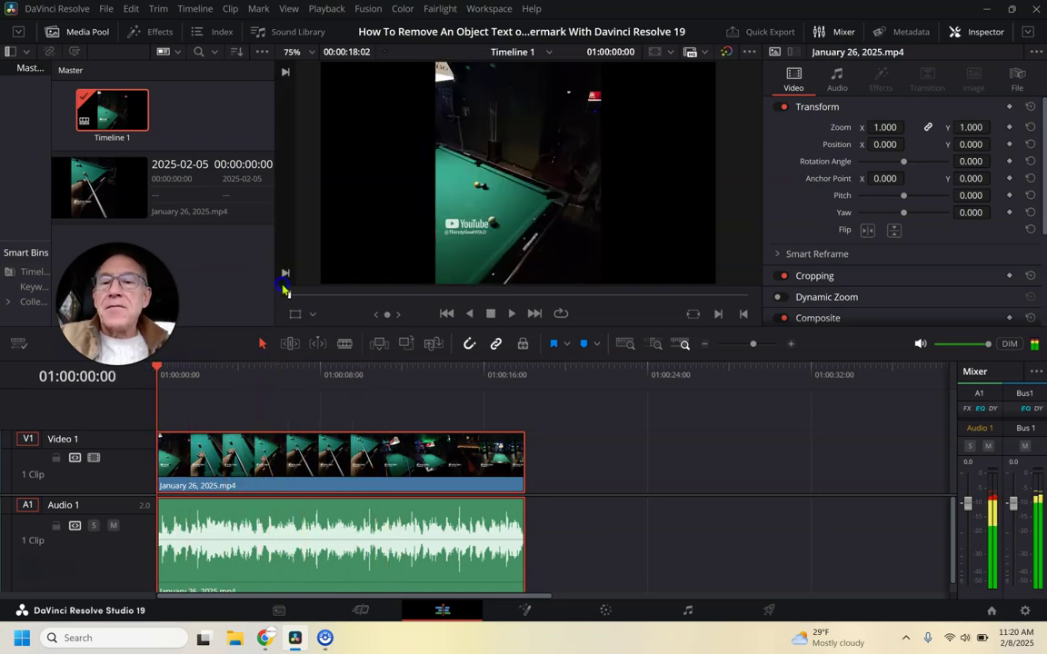
Step: Relink the audio and video clips, then unlink them again
{"action": "left_click", "coordinate": [300, 564]}
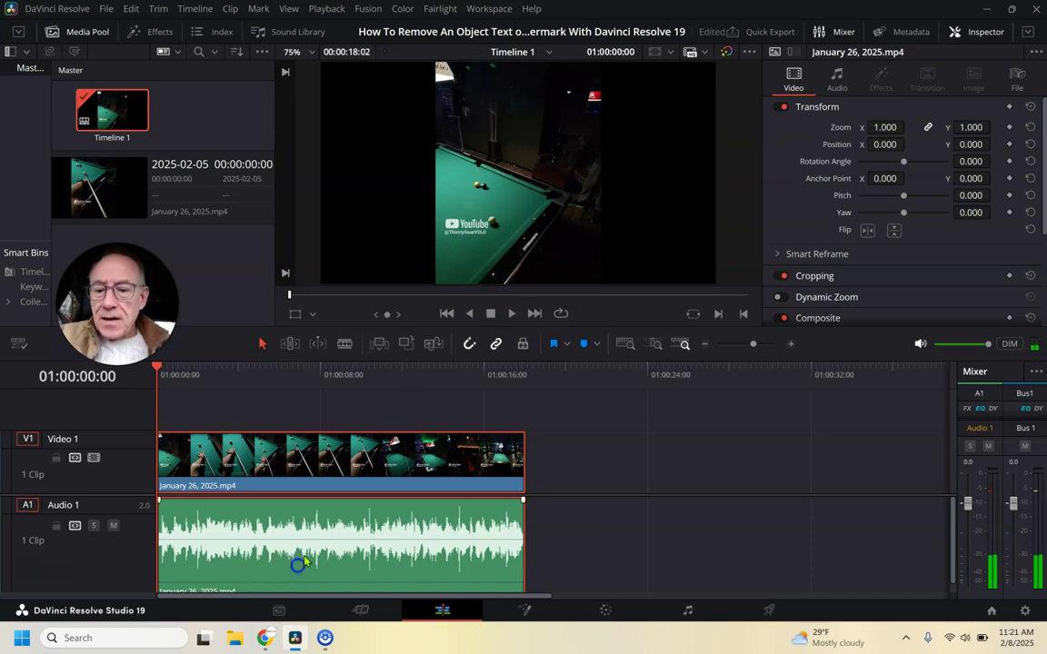
{"action": "right_click", "coordinate": [305, 559]}
{"action": "left_click", "coordinate": [312, 545]}
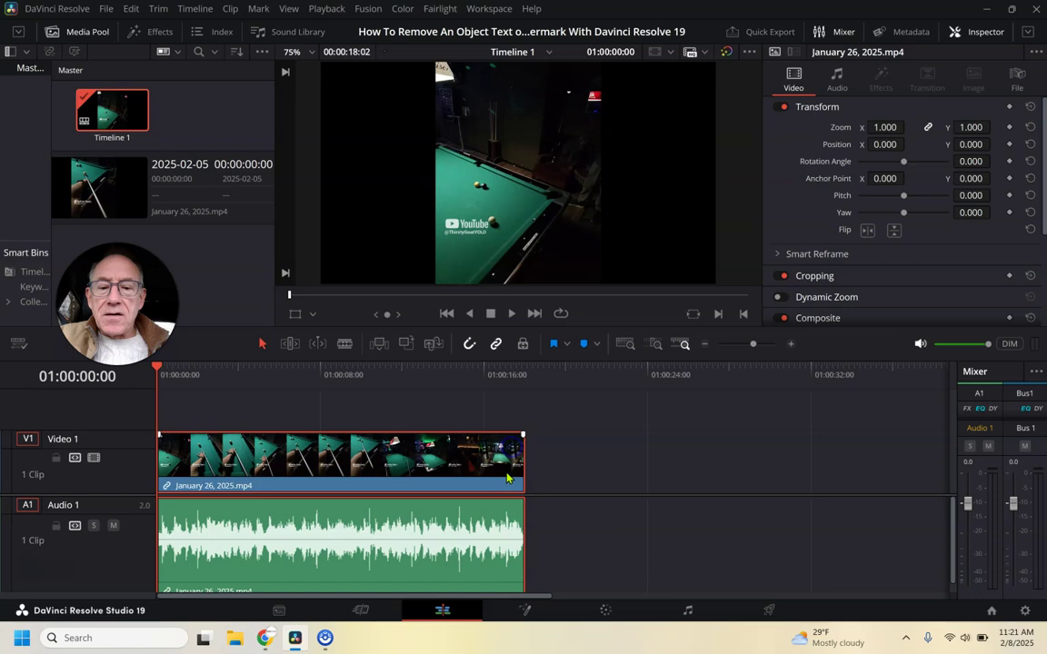
{"action": "left_click", "coordinate": [589, 512]}
{"action": "left_click", "coordinate": [487, 542]}
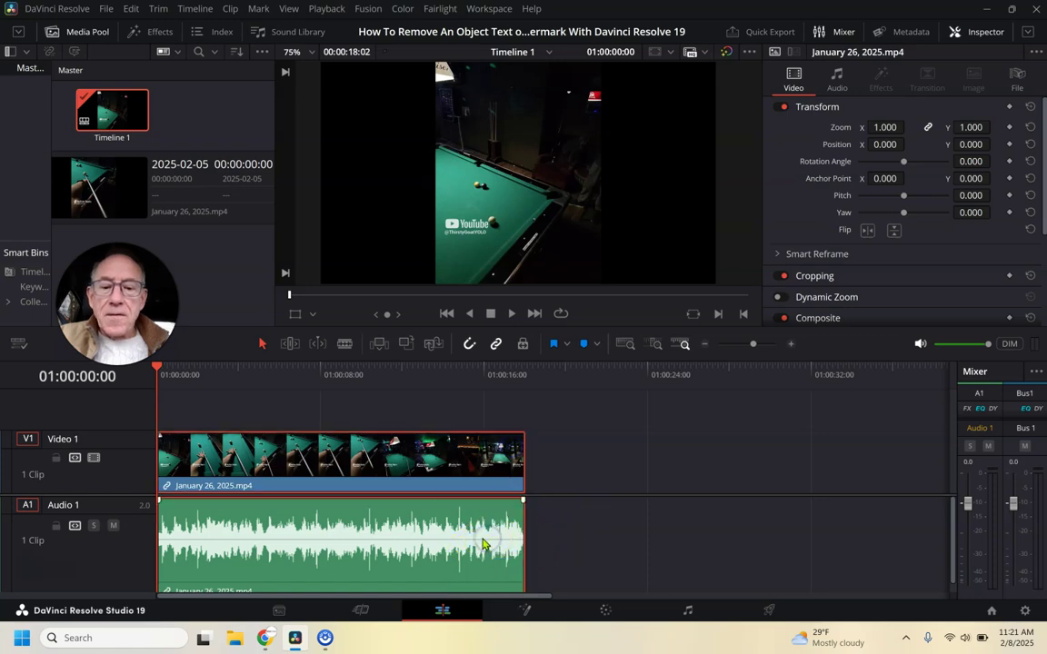
{"action": "right_click", "coordinate": [456, 500]}
{"action": "left_click", "coordinate": [474, 507]}
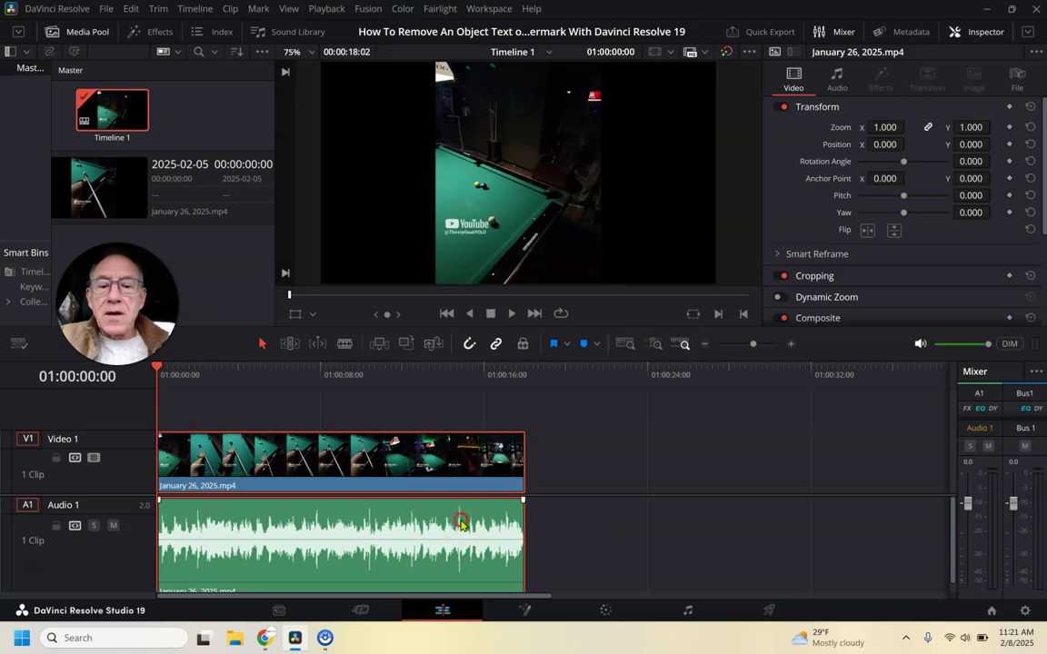
Step: Delete the audio clip from A1 and select the remaining video clip on V1
{"action": "right_click", "coordinate": [463, 522]}
{"action": "left_click", "coordinate": [646, 566]}
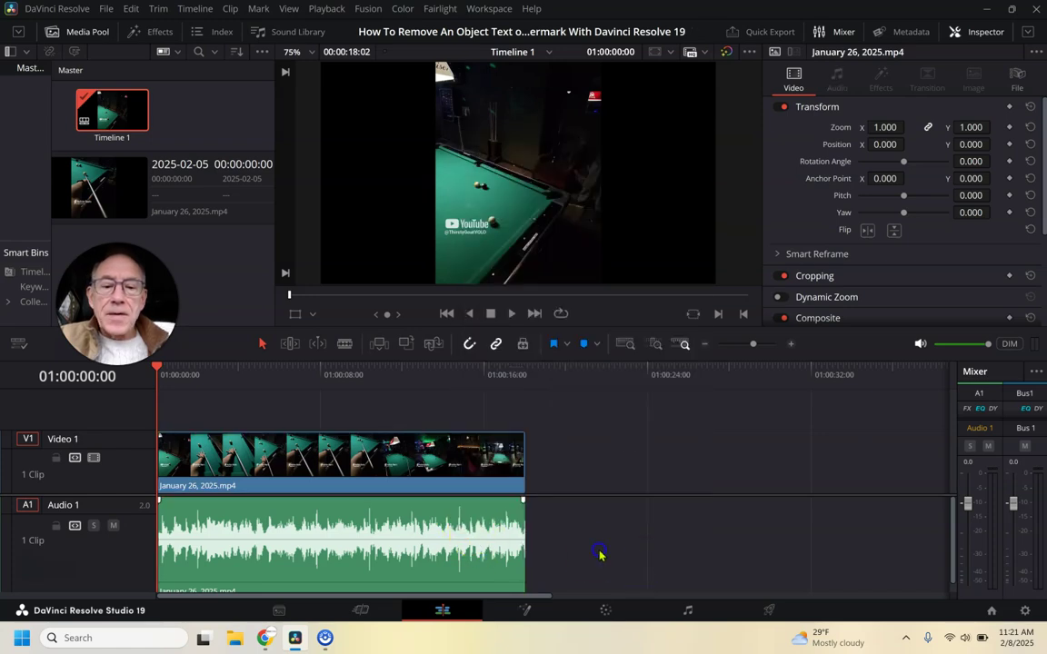
{"action": "left_click", "coordinate": [458, 541]}
{"action": "key", "text": "Delete"}
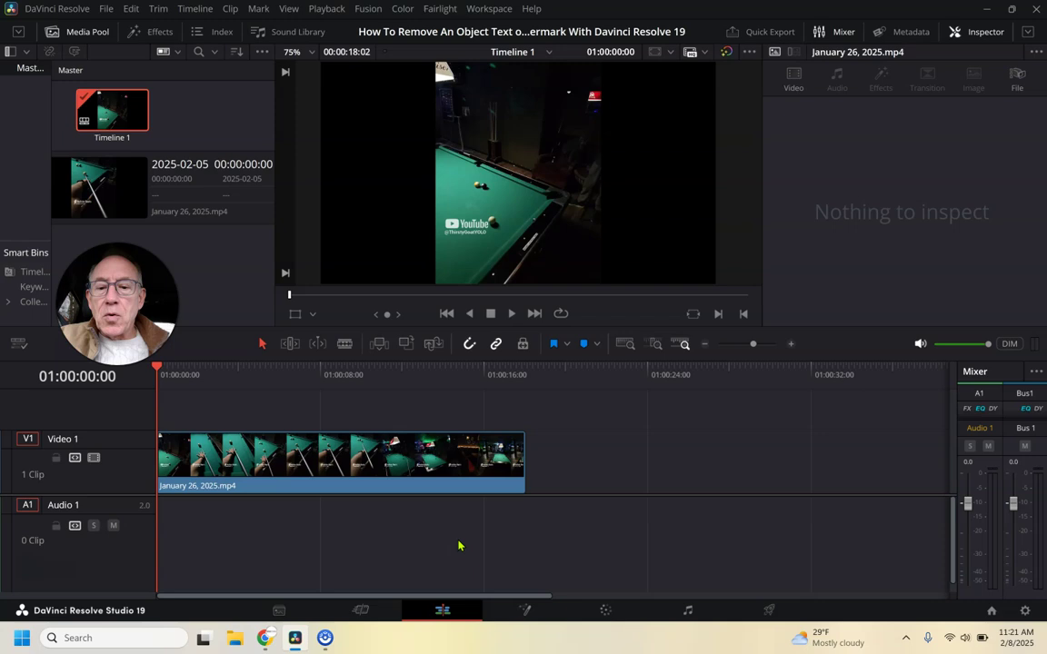
{"action": "left_click", "coordinate": [223, 446]}
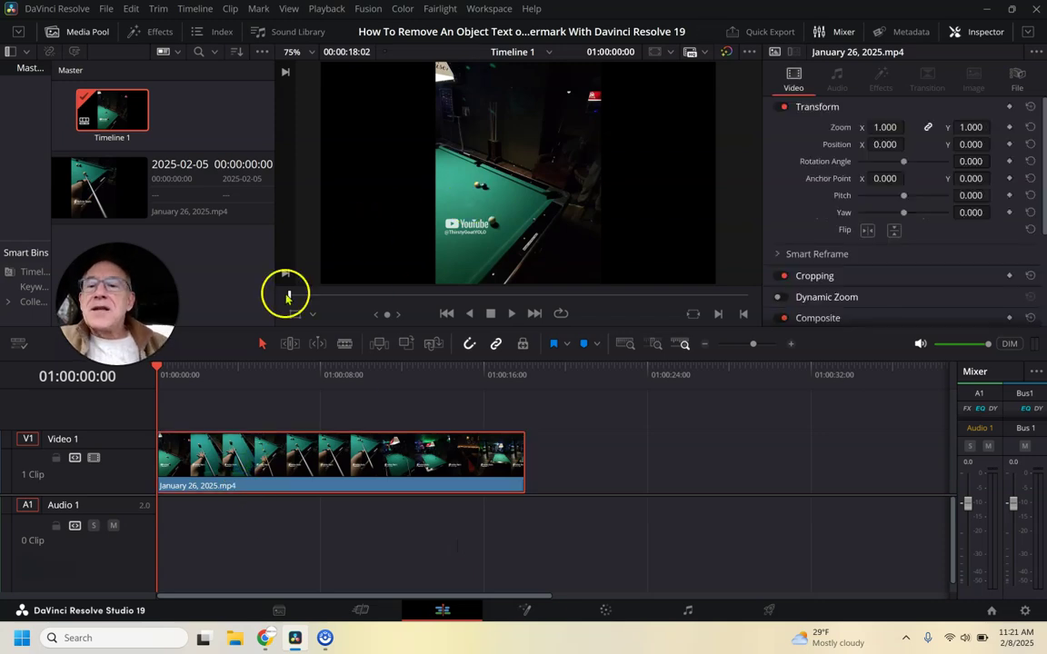
Step: Scrub to about 01:00:06:21, where the YouTube Shorts watermark shows clearly
{"action": "left_click_drag", "start_coordinate": [291, 293], "coordinate": [484, 285]}
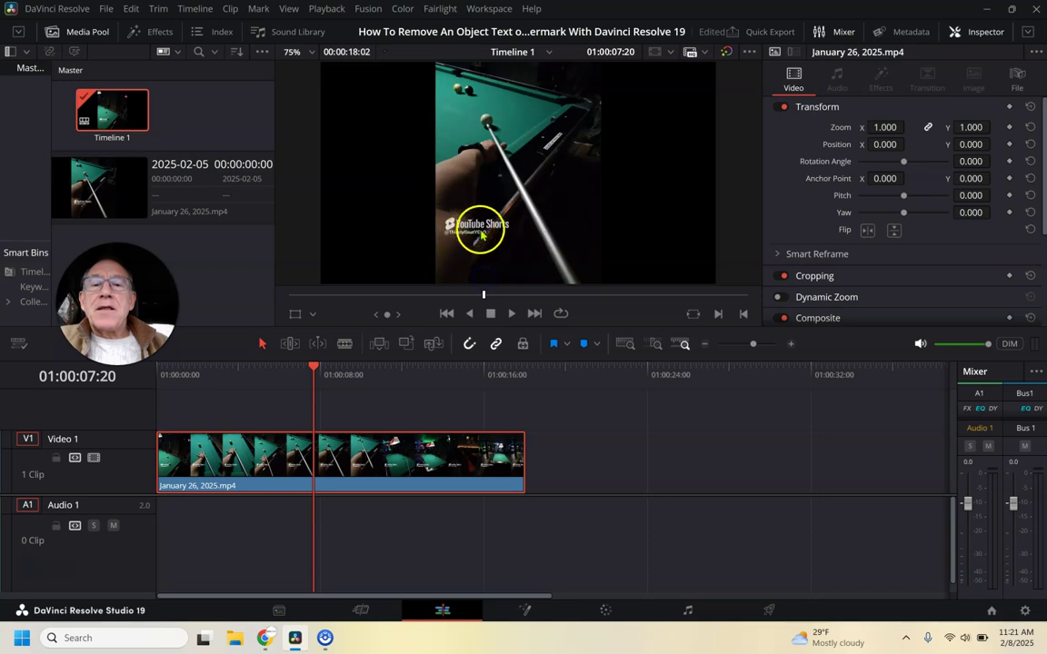
{"action": "scroll", "coordinate": [614, 238], "scroll_direction": "up", "scroll_amount": 5}
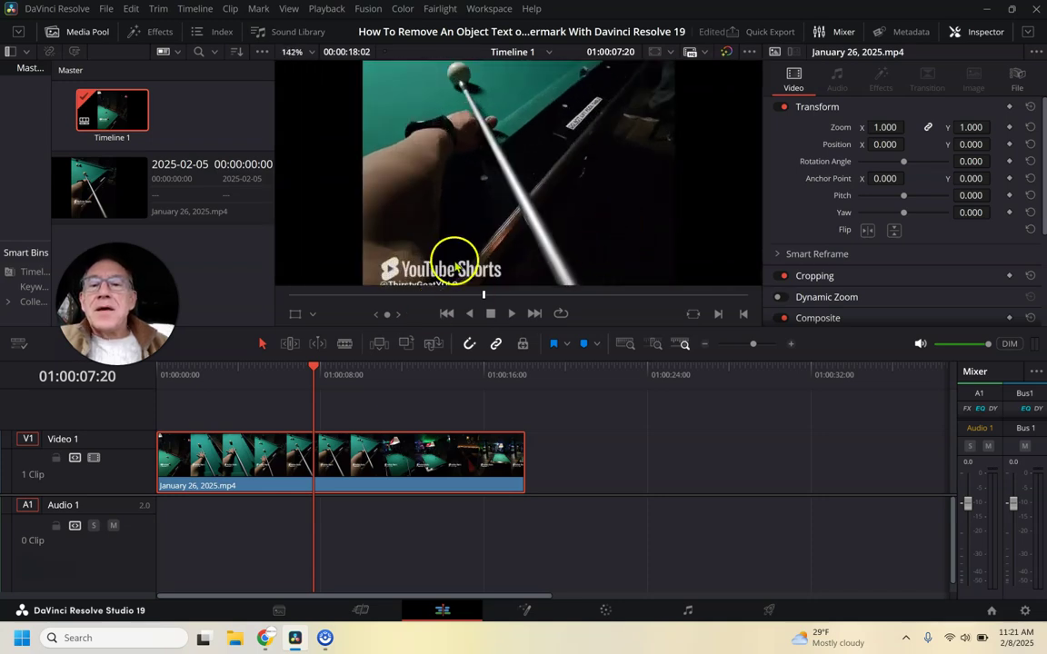
{"action": "scroll", "coordinate": [470, 247], "scroll_direction": "down", "scroll_amount": 1}
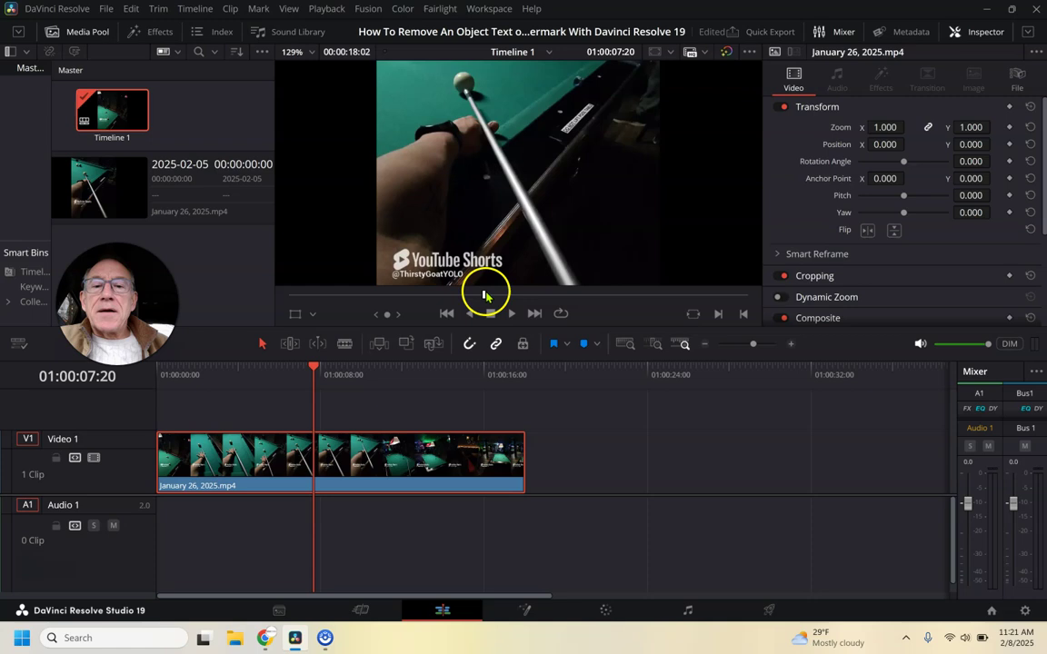
{"action": "left_click_drag", "start_coordinate": [484, 295], "coordinate": [460, 293]}
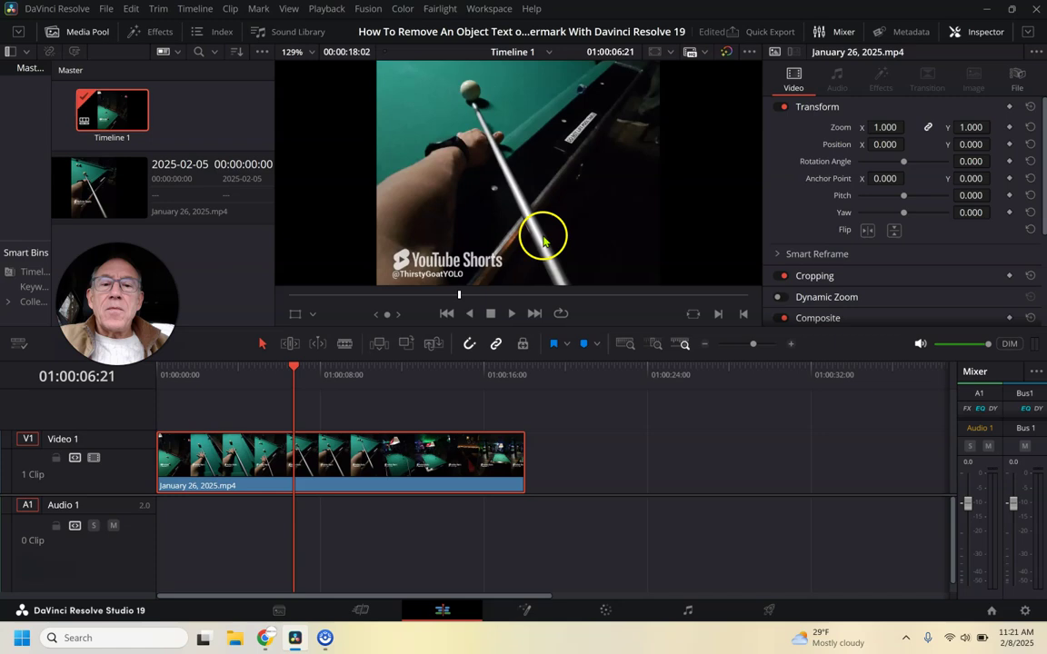
{"action": "scroll", "coordinate": [488, 213], "scroll_direction": "down", "scroll_amount": 2}
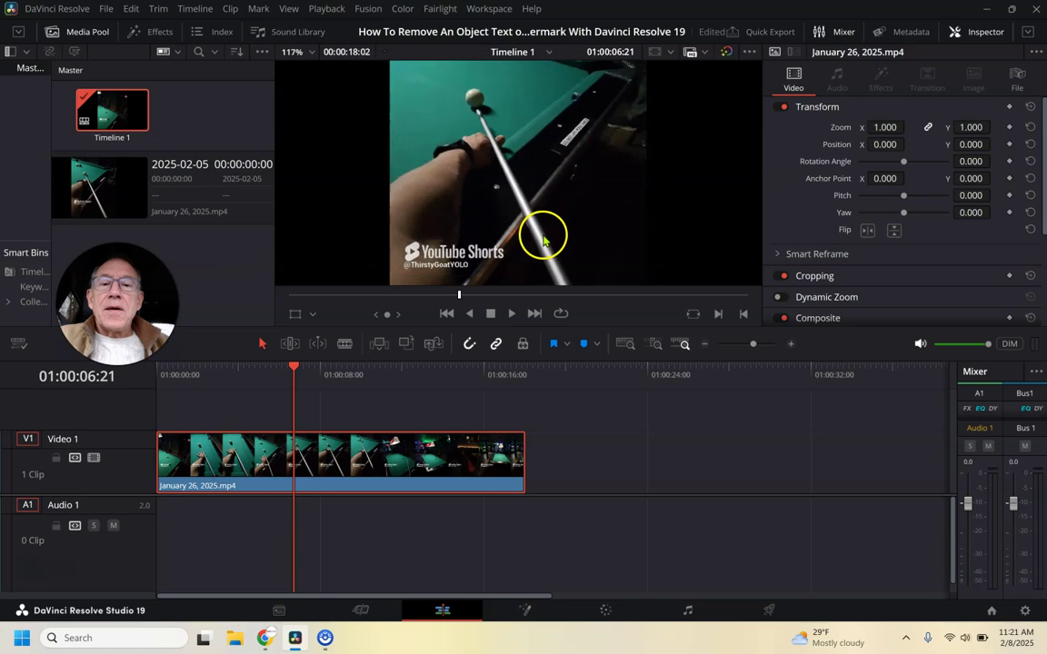
Step: On the Color page, choose the Pen (curve) window from the Window palette
{"action": "left_click", "coordinate": [606, 612]}
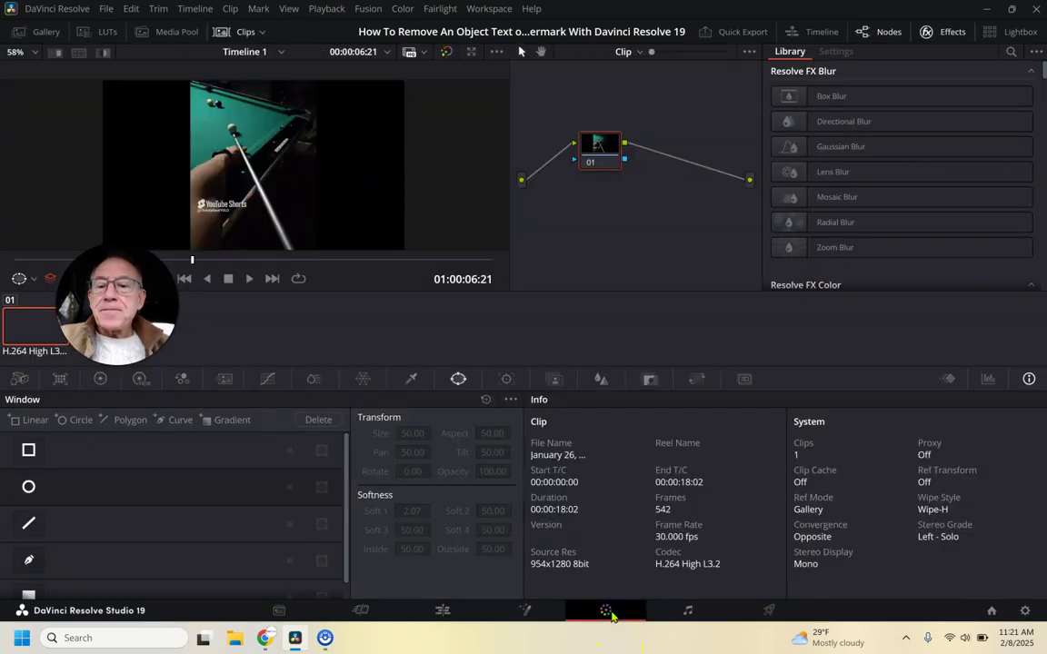
{"action": "left_click", "coordinate": [481, 382]}
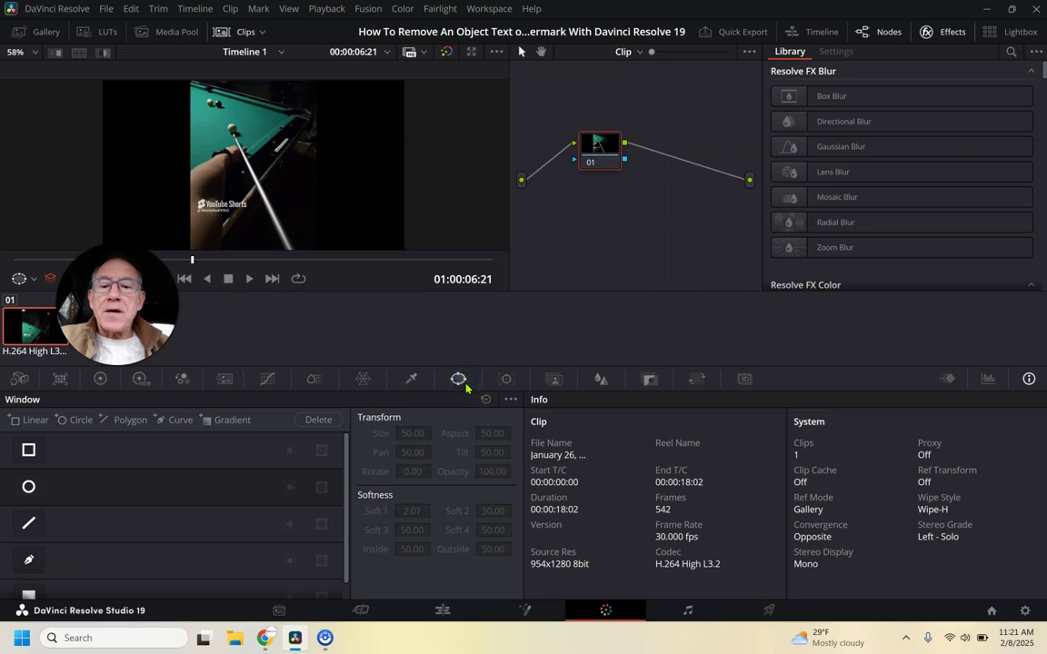
{"action": "left_click", "coordinate": [459, 381]}
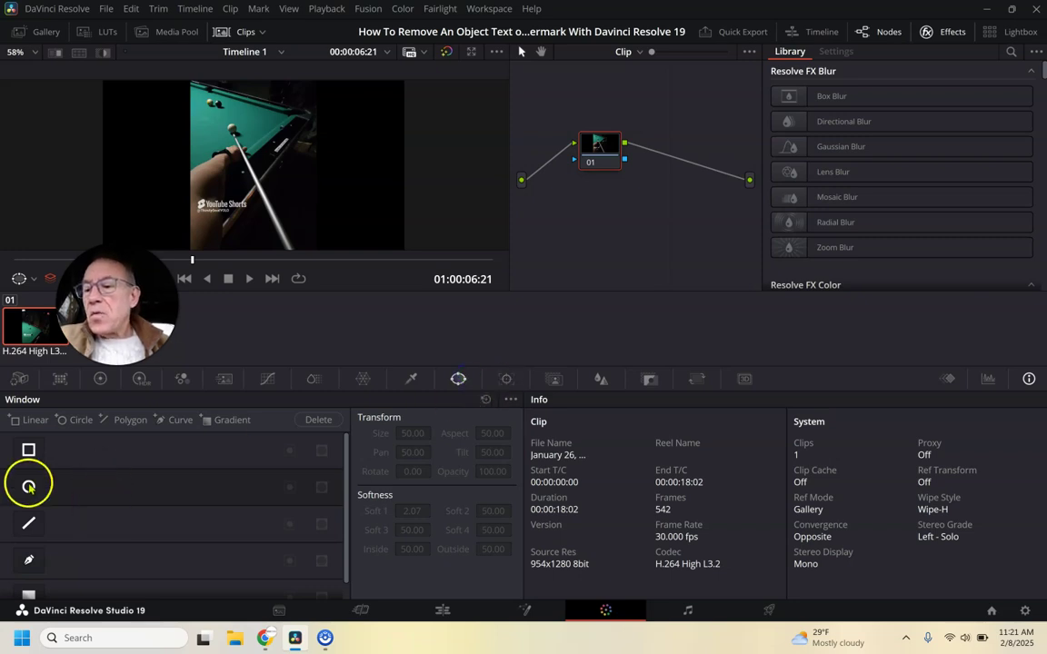
{"action": "scroll", "coordinate": [30, 472], "scroll_direction": "down", "scroll_amount": 1}
{"action": "left_click", "coordinate": [28, 544]}
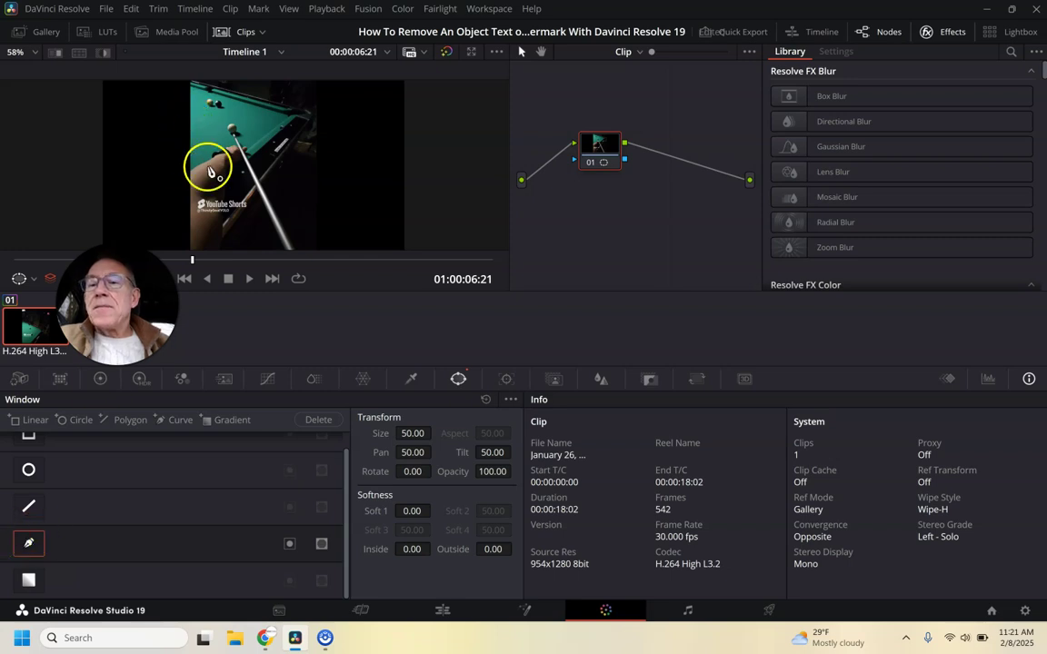
Step: Draw mask points around the watermark and close the shape on the first point
{"action": "scroll", "coordinate": [210, 172], "scroll_direction": "up", "scroll_amount": 1}
{"action": "scroll", "coordinate": [208, 173], "scroll_direction": "up", "scroll_amount": 3}
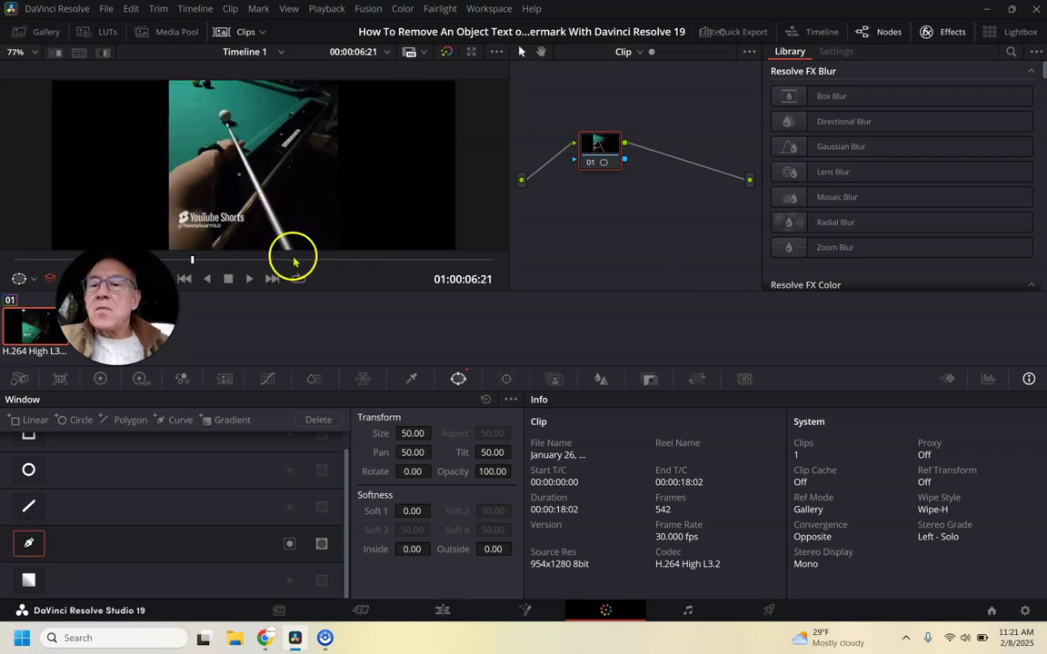
{"action": "left_click", "coordinate": [172, 259]}
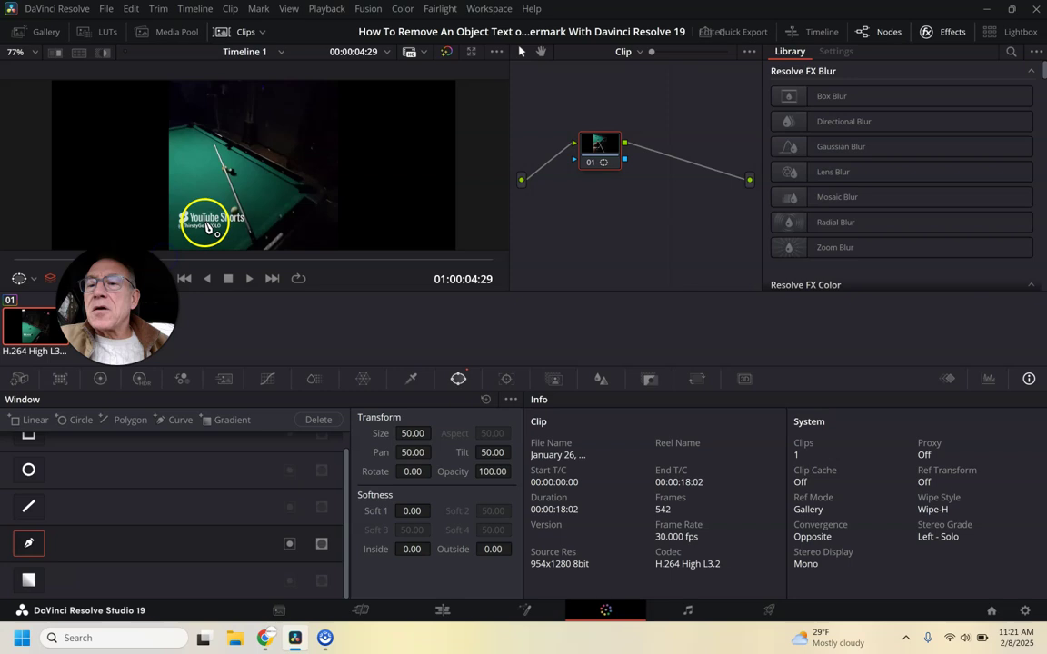
{"action": "left_click", "coordinate": [177, 205]}
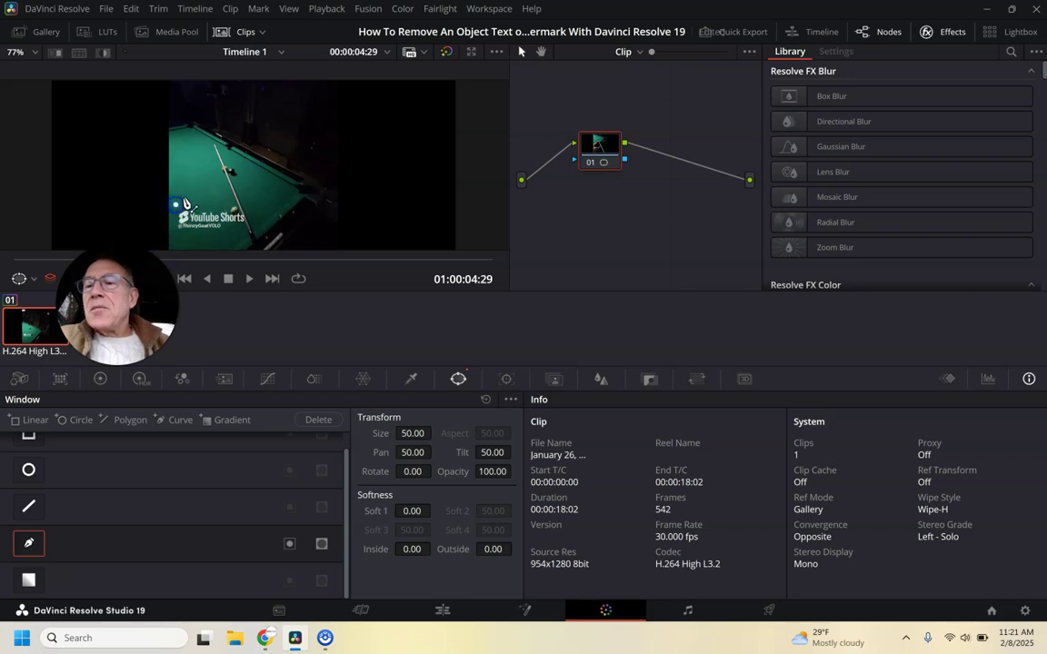
{"action": "left_click", "coordinate": [206, 204]}
{"action": "left_click", "coordinate": [250, 210]}
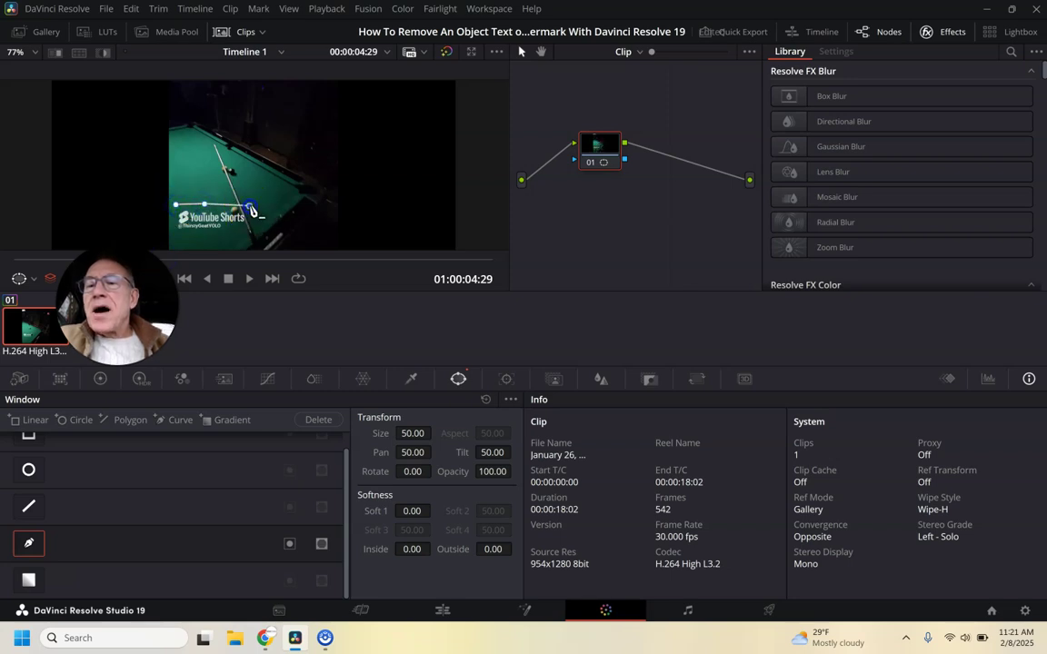
{"action": "left_click", "coordinate": [197, 241]}
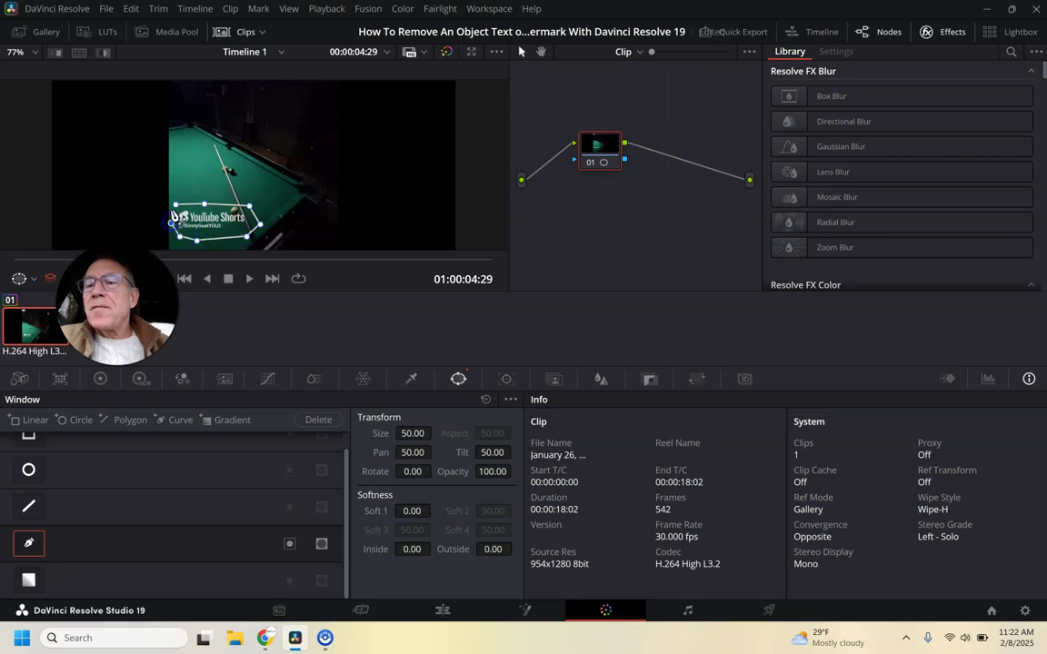
{"action": "left_click", "coordinate": [176, 206]}
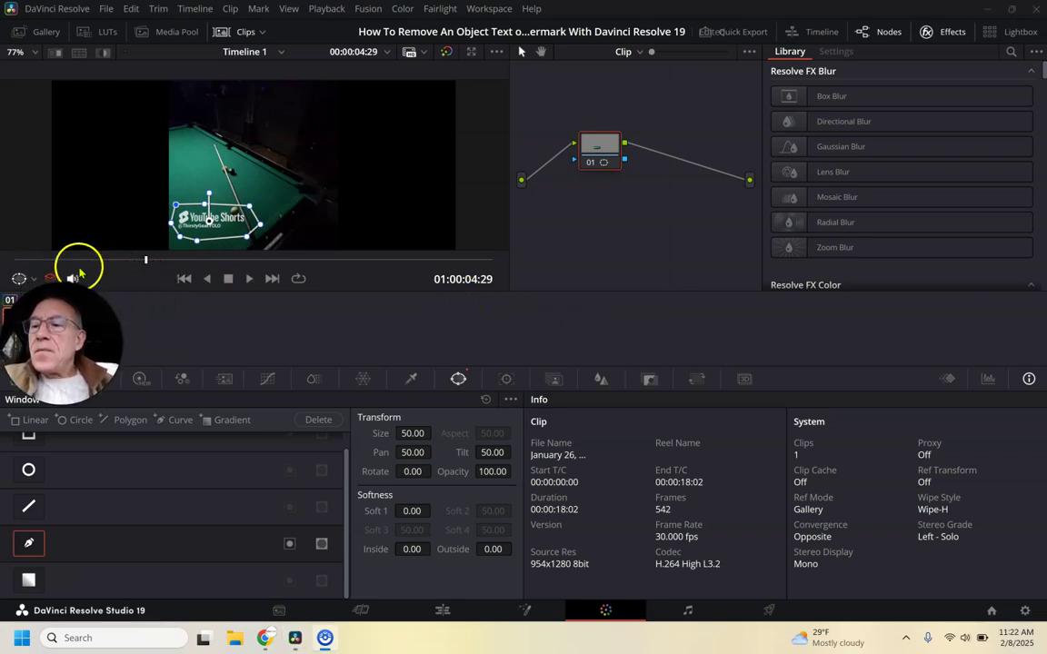
Step: Search the Effects library for 'ob' and select Object Removal under Resolve FX Revival
{"action": "left_click_drag", "start_coordinate": [145, 260], "coordinate": [18, 252]}
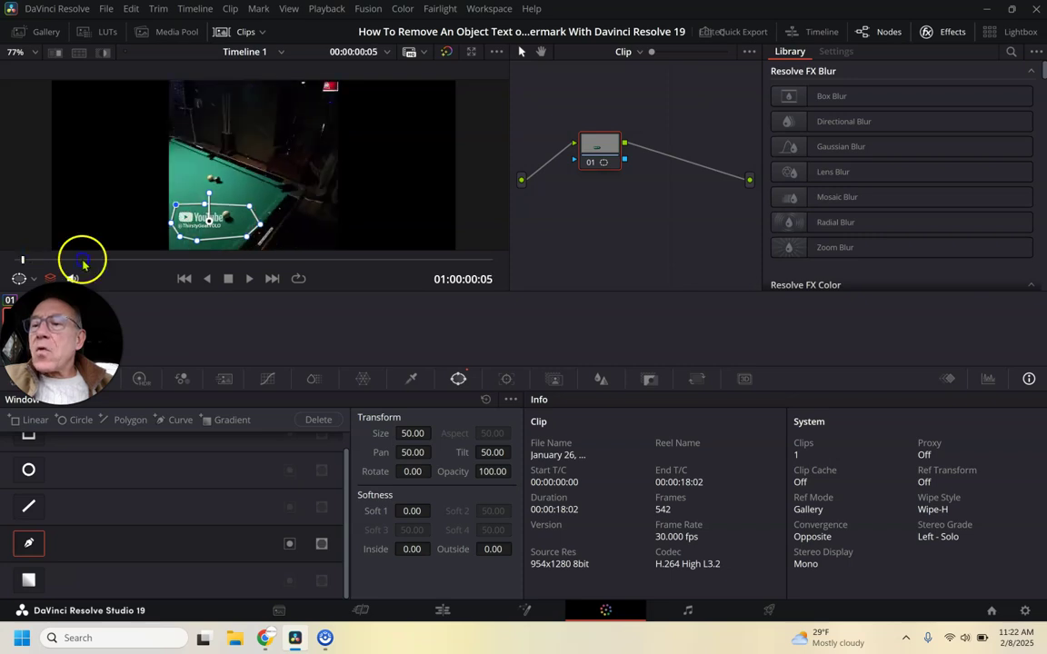
{"action": "left_click_drag", "start_coordinate": [83, 261], "coordinate": [22, 238]}
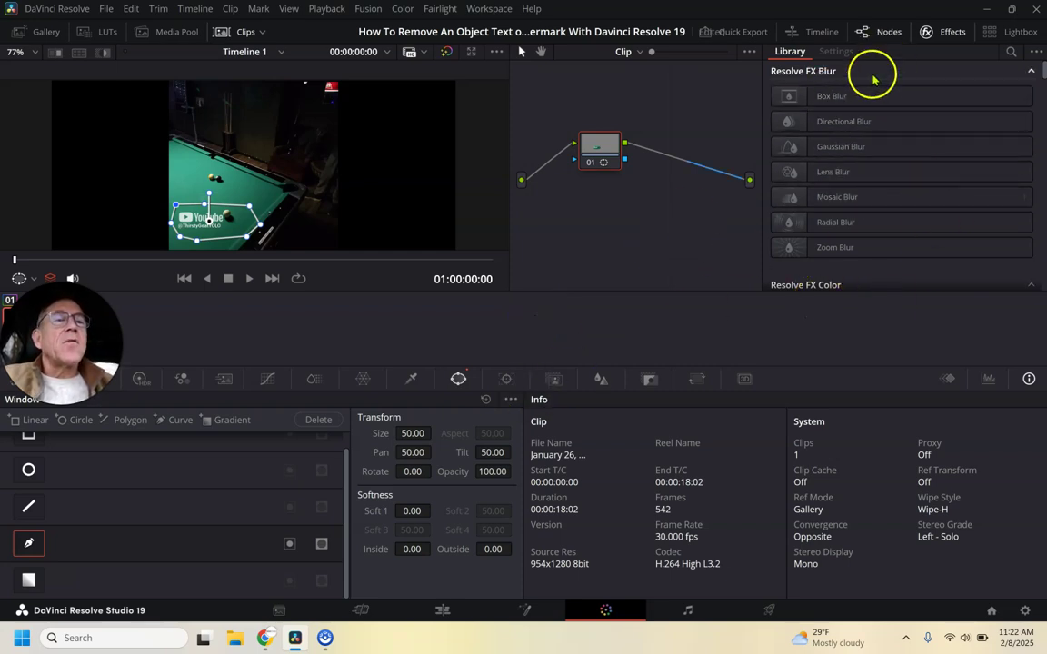
{"action": "left_click", "coordinate": [927, 31]}
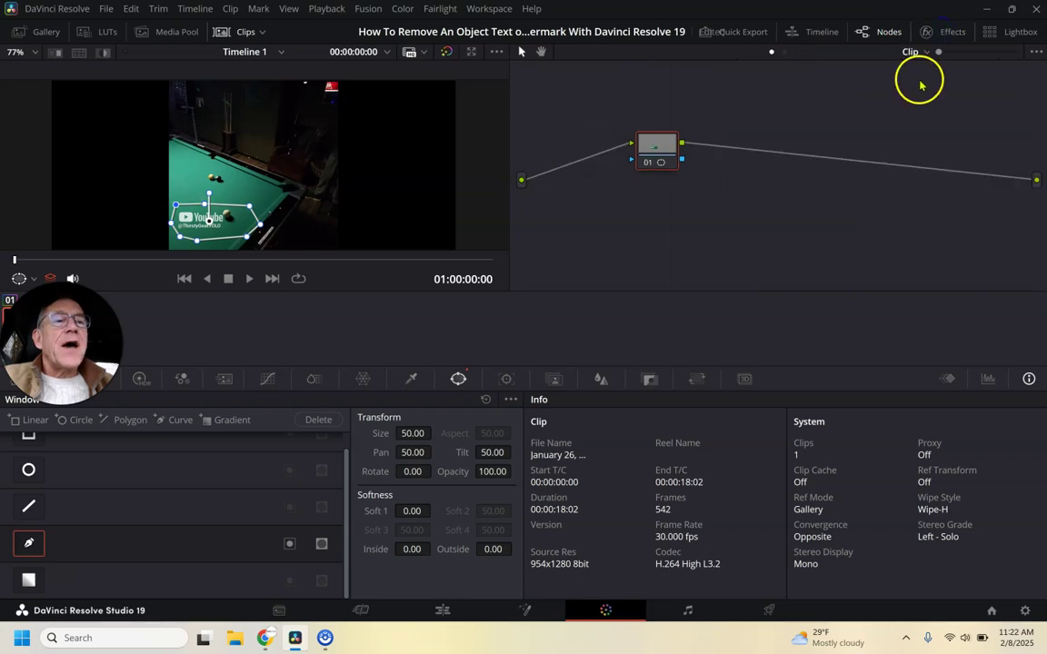
{"action": "left_click", "coordinate": [945, 32]}
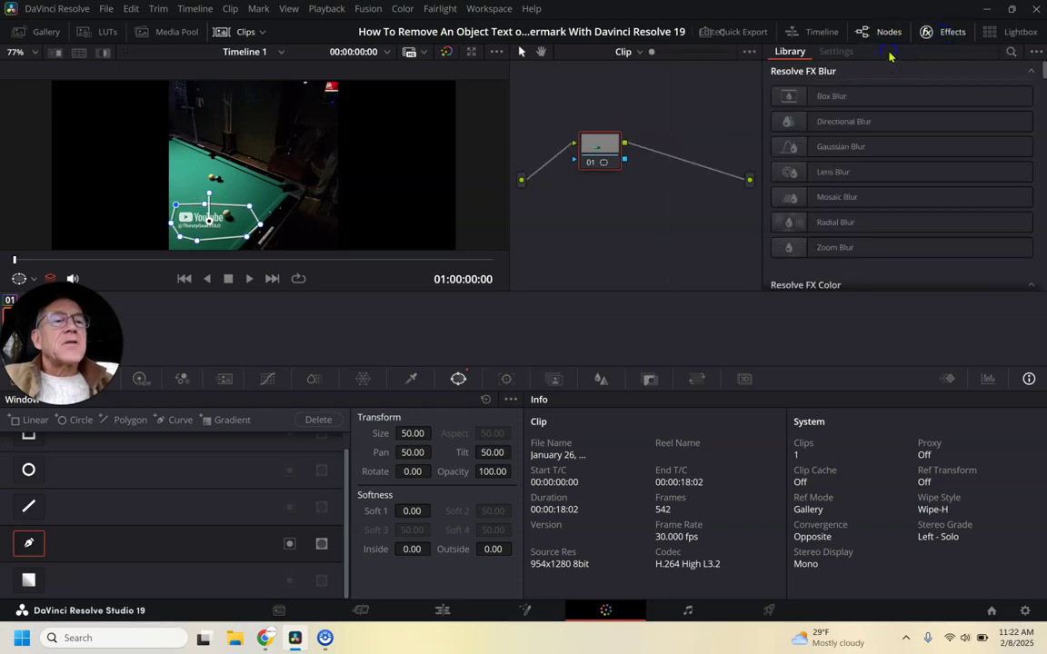
{"action": "left_click", "coordinate": [1013, 53]}
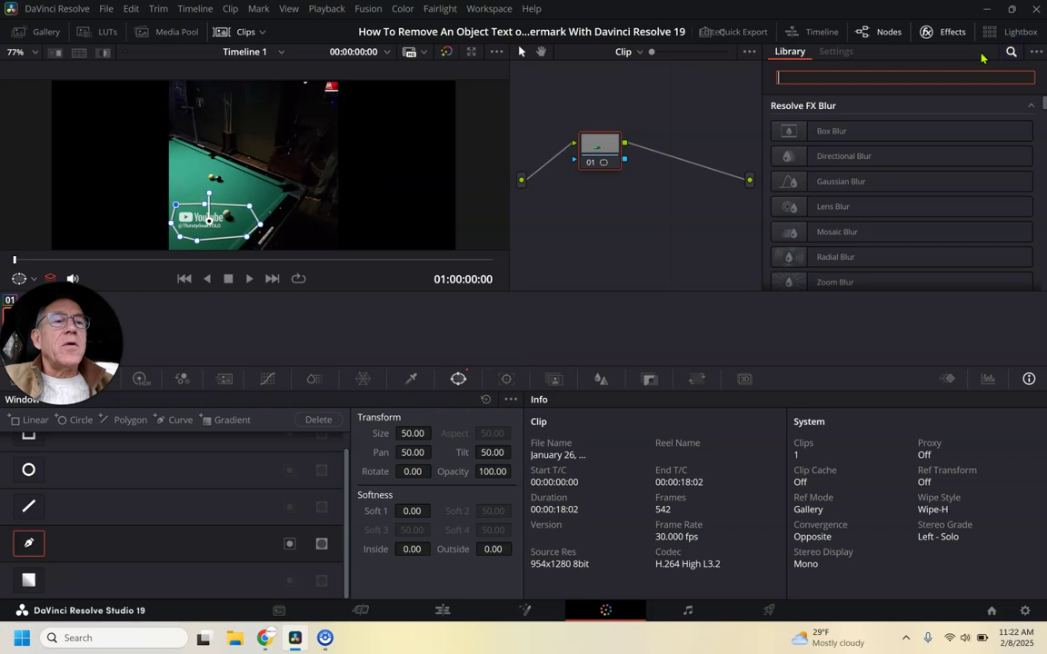
{"action": "type", "text": "obj"}
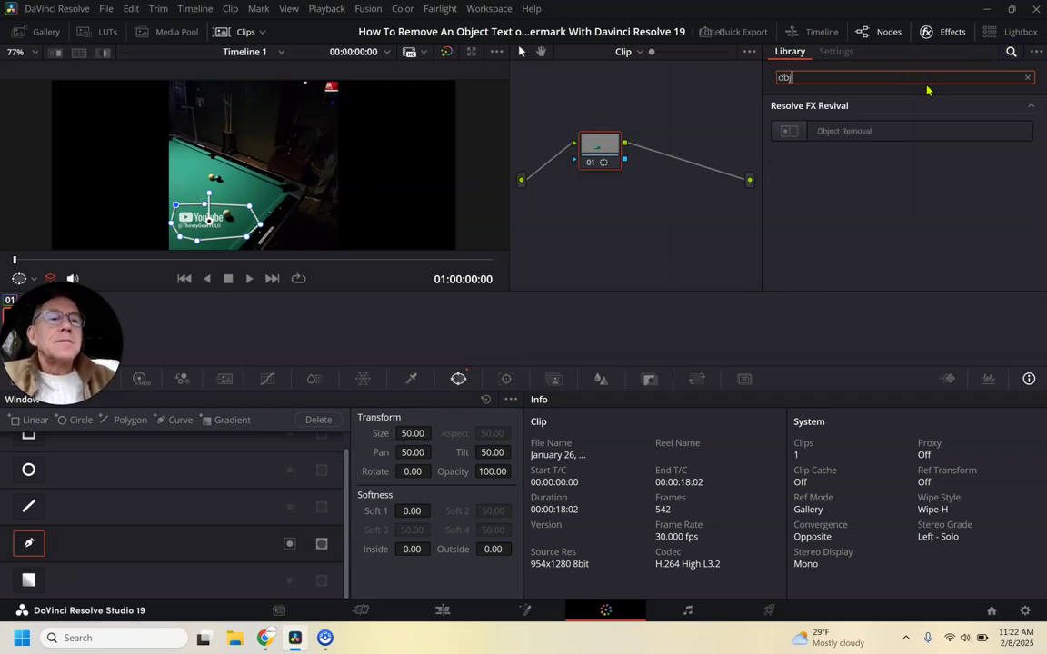
{"action": "left_click", "coordinate": [894, 135]}
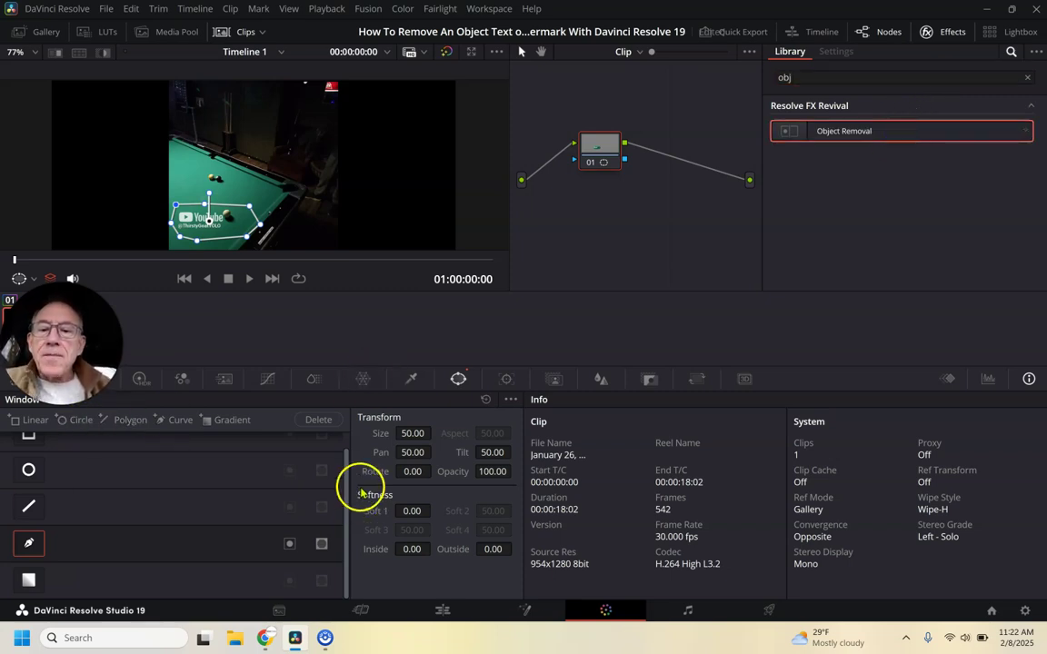
Step: Track the watermark mask forward and in reverse using the Tracker palette
{"action": "left_click", "coordinate": [507, 379]}
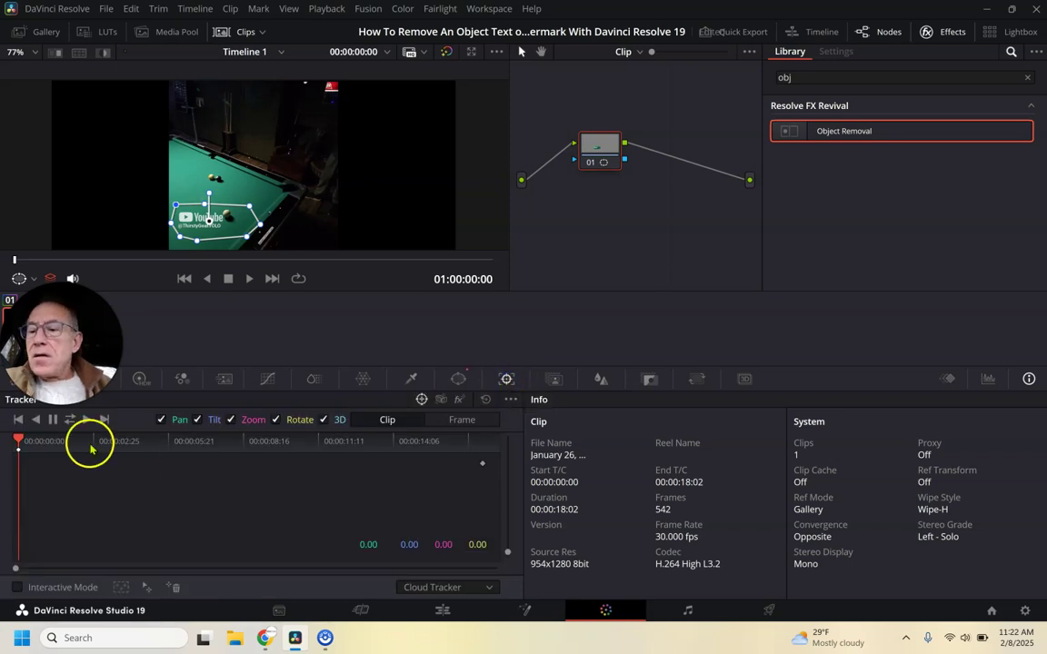
{"action": "left_click", "coordinate": [69, 420]}
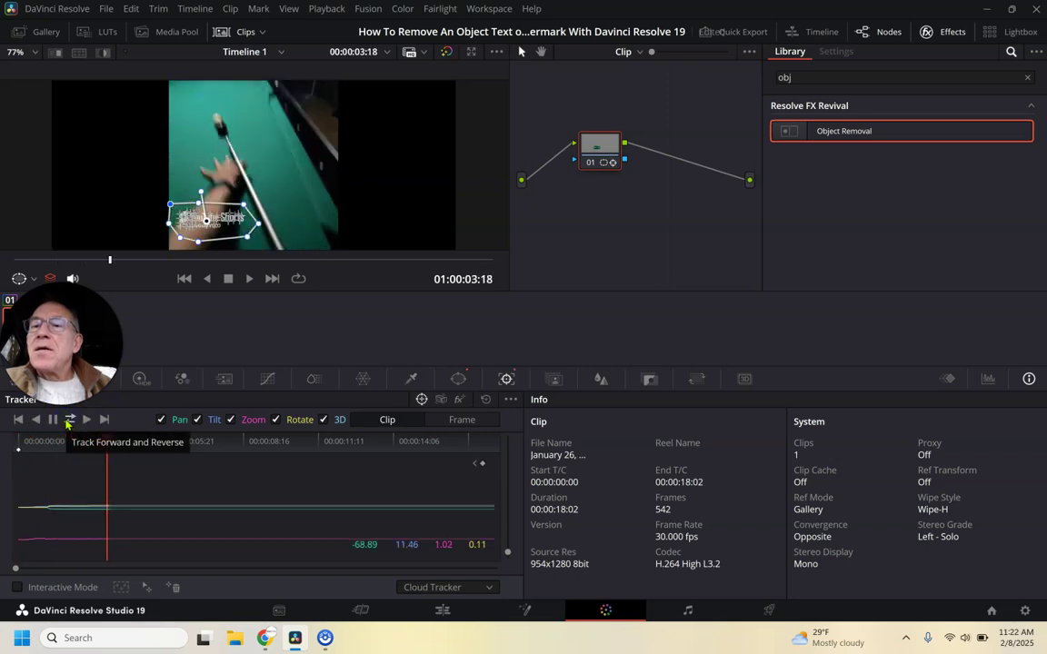
{"action": "left_click", "coordinate": [247, 282]}
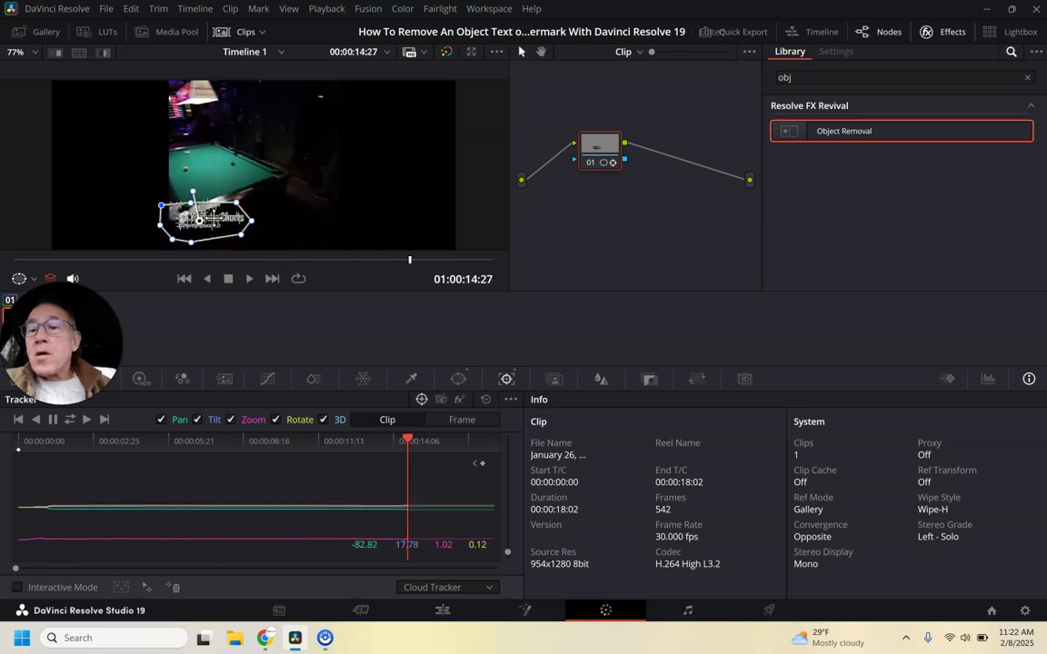
Step: Return to the clip start and drop Object Removal onto the clip's node
{"action": "key", "text": "Home"}
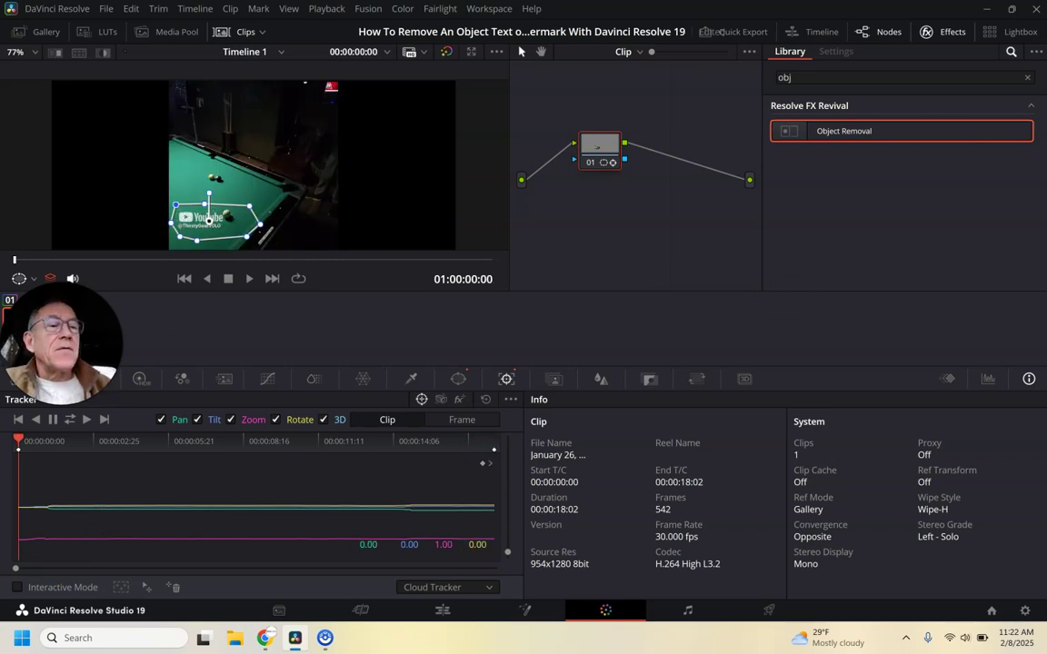
{"action": "left_click", "coordinate": [859, 133]}
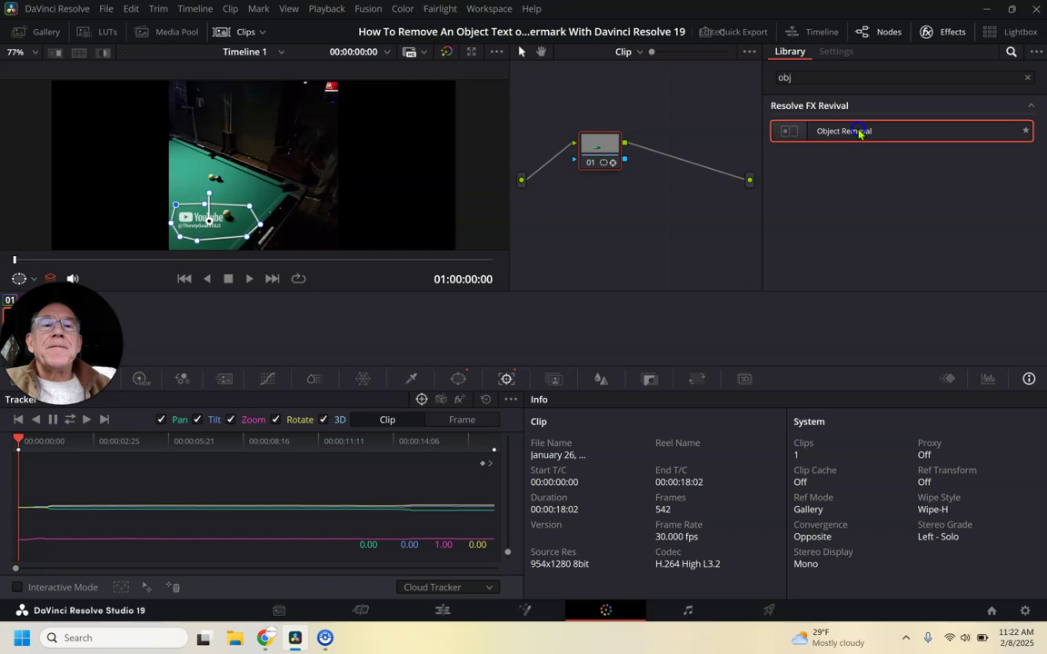
{"action": "left_click_drag", "start_coordinate": [859, 133], "coordinate": [614, 156]}
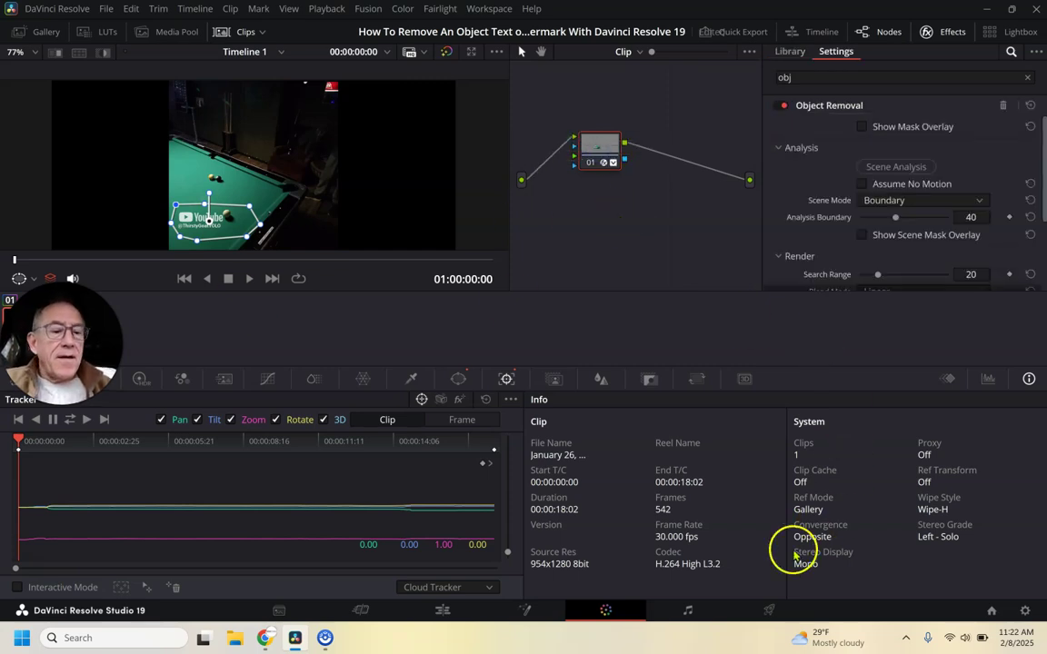
Step: Run Object Removal Scene Analysis twice and review the Render settings (Search Range 20, Linear)
{"action": "left_click", "coordinate": [898, 167]}
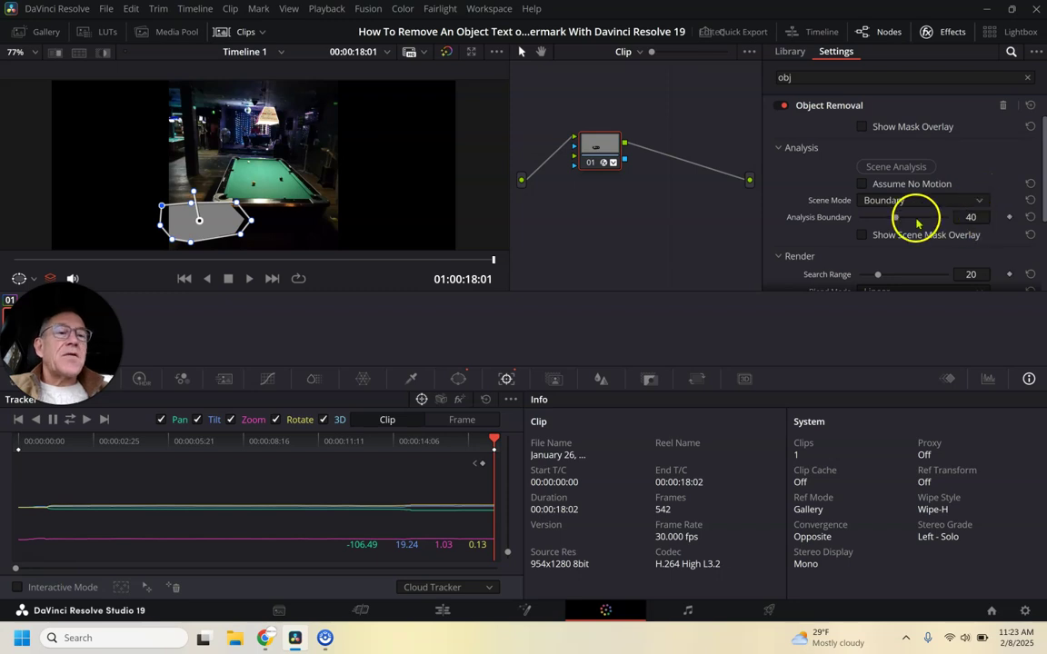
{"action": "scroll", "coordinate": [913, 222], "scroll_direction": "down", "scroll_amount": 3}
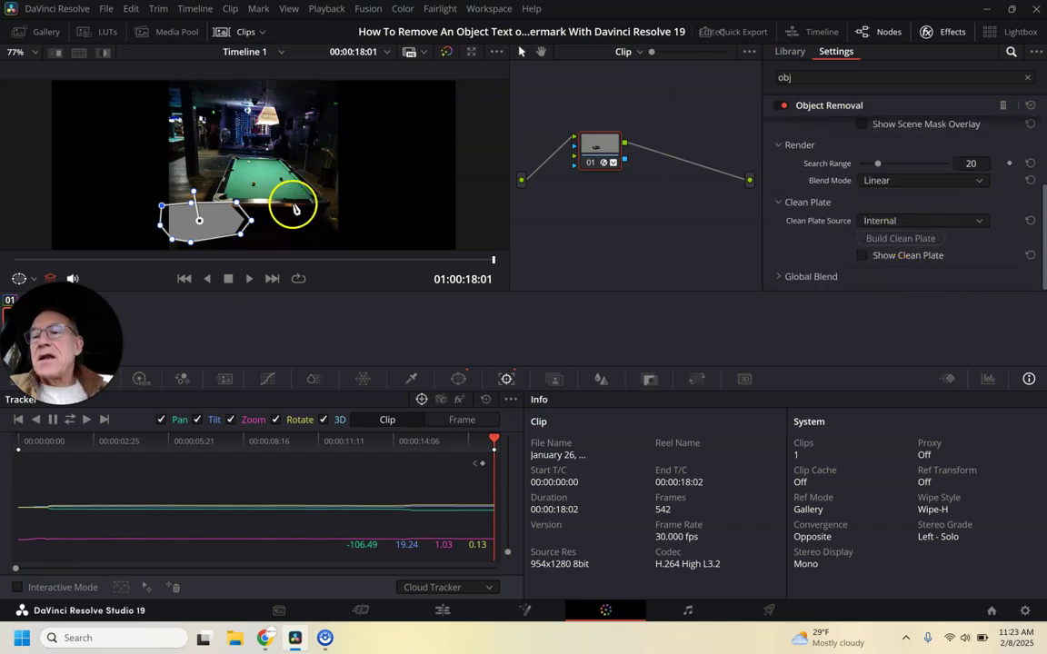
{"action": "scroll", "coordinate": [247, 210], "scroll_direction": "up", "scroll_amount": 1}
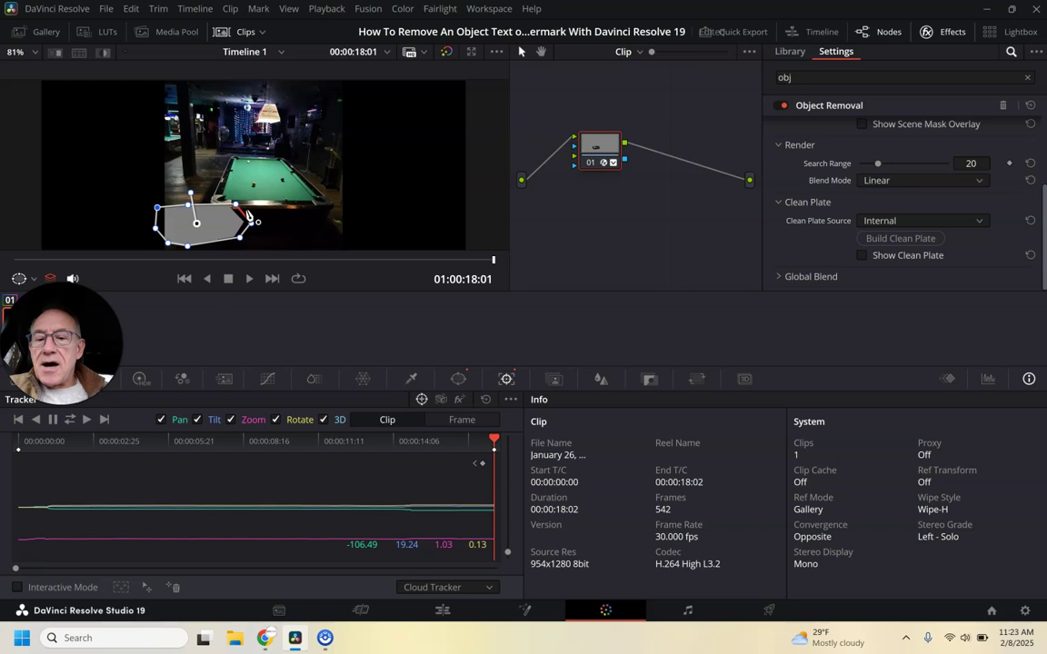
{"action": "scroll", "coordinate": [247, 214], "scroll_direction": "down", "scroll_amount": 2}
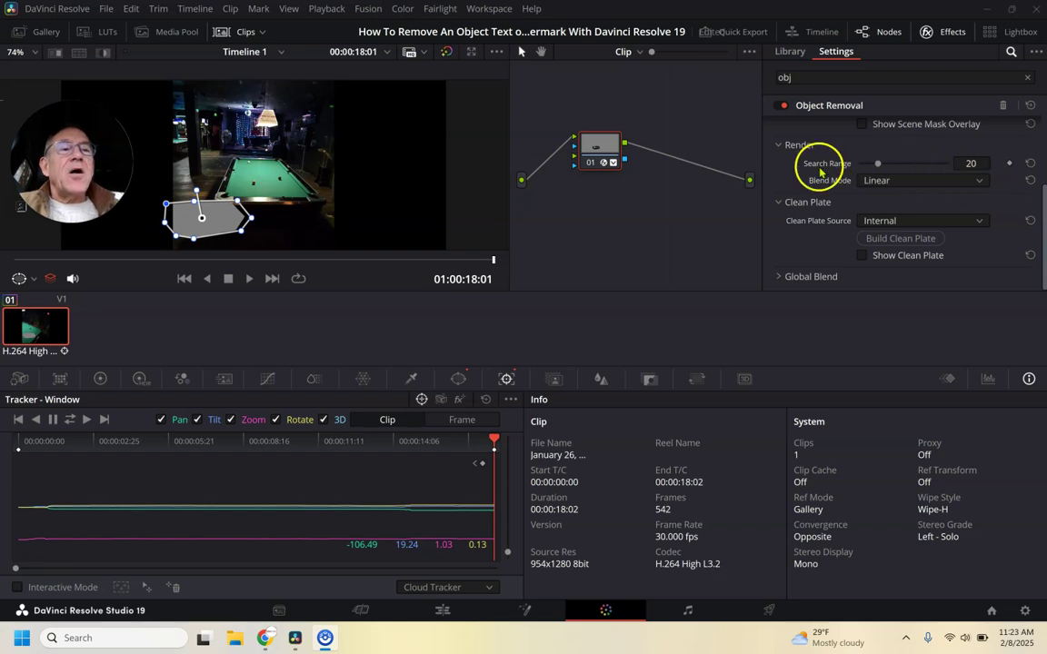
{"action": "scroll", "coordinate": [813, 171], "scroll_direction": "up", "scroll_amount": 2}
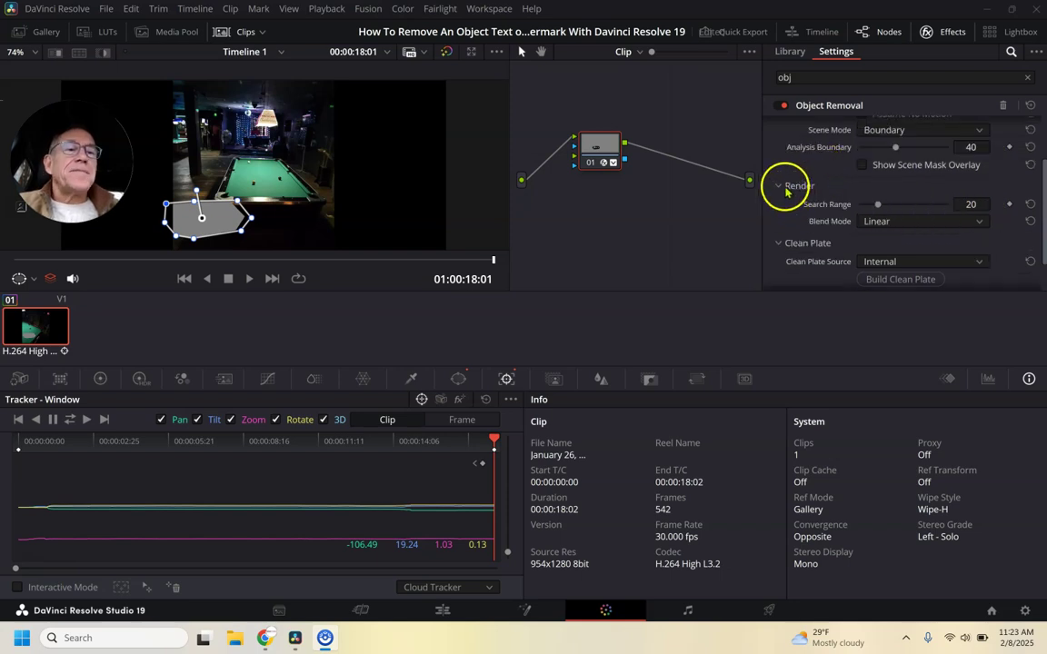
{"action": "left_click", "coordinate": [786, 187]}
{"action": "left_click", "coordinate": [787, 188]}
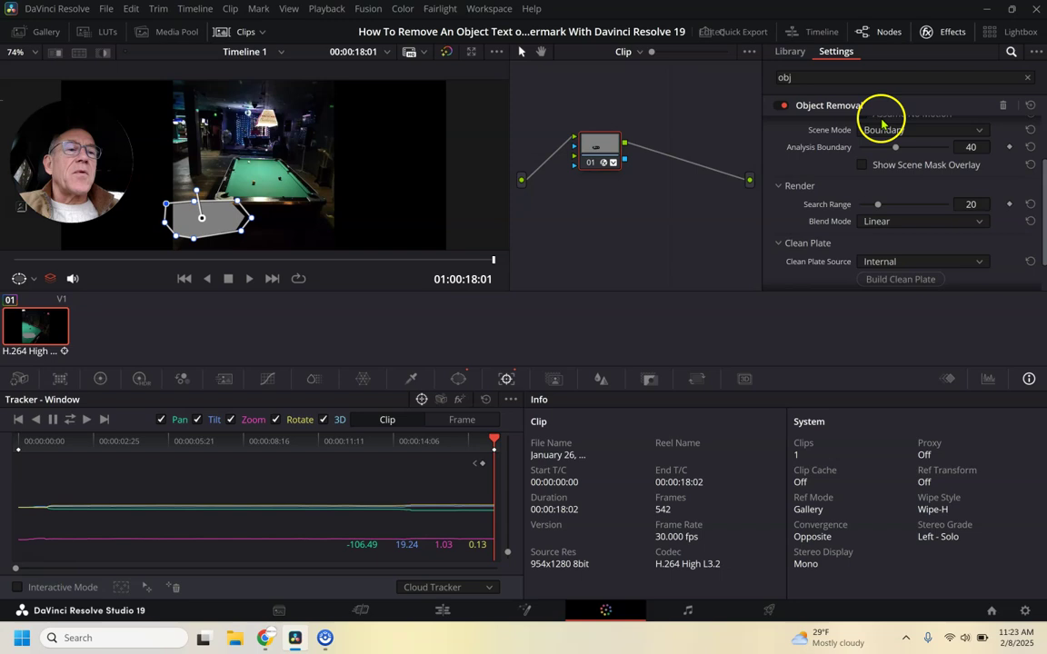
{"action": "scroll", "coordinate": [790, 119], "scroll_direction": "up", "scroll_amount": 3}
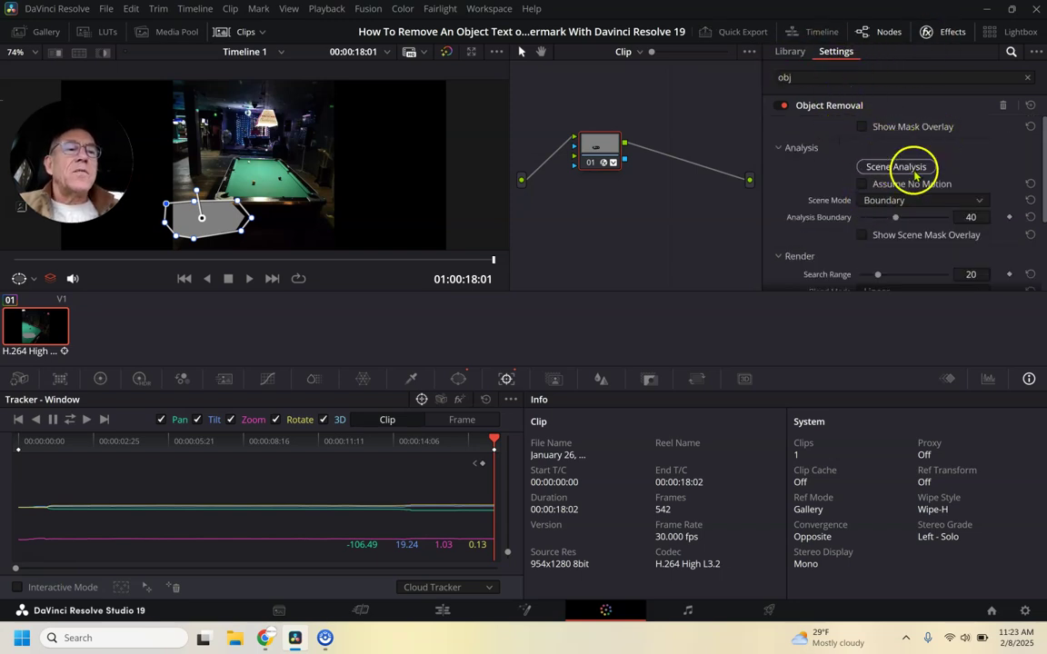
{"action": "left_click", "coordinate": [875, 168]}
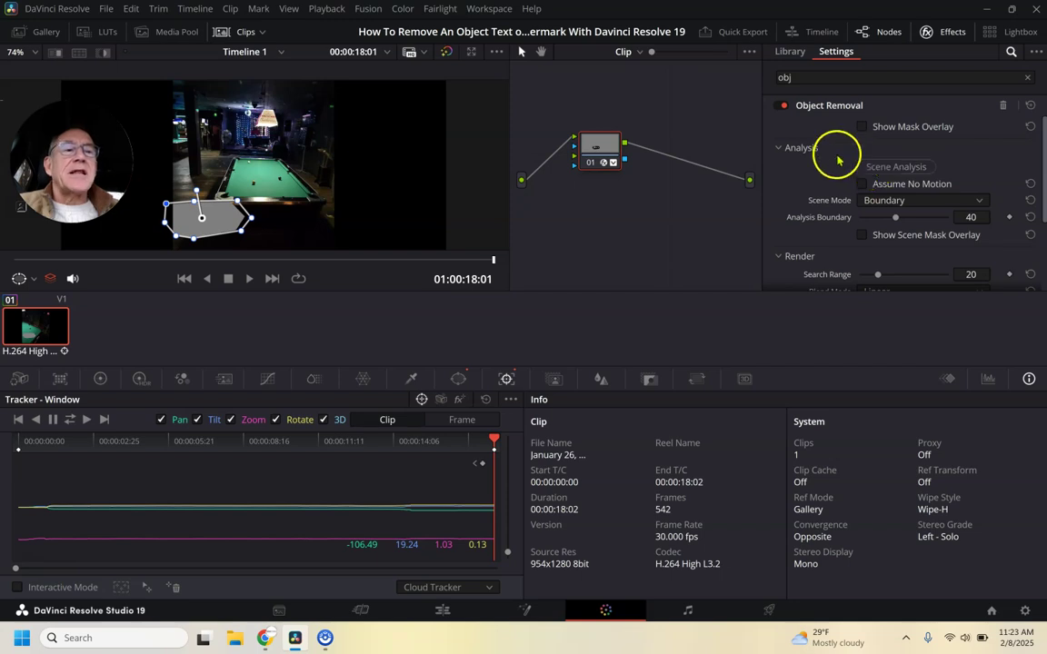
Step: Keep Object Removal's Scene Mode on Boundary after briefly trying Object
{"action": "scroll", "coordinate": [800, 162], "scroll_direction": "down", "scroll_amount": 1}
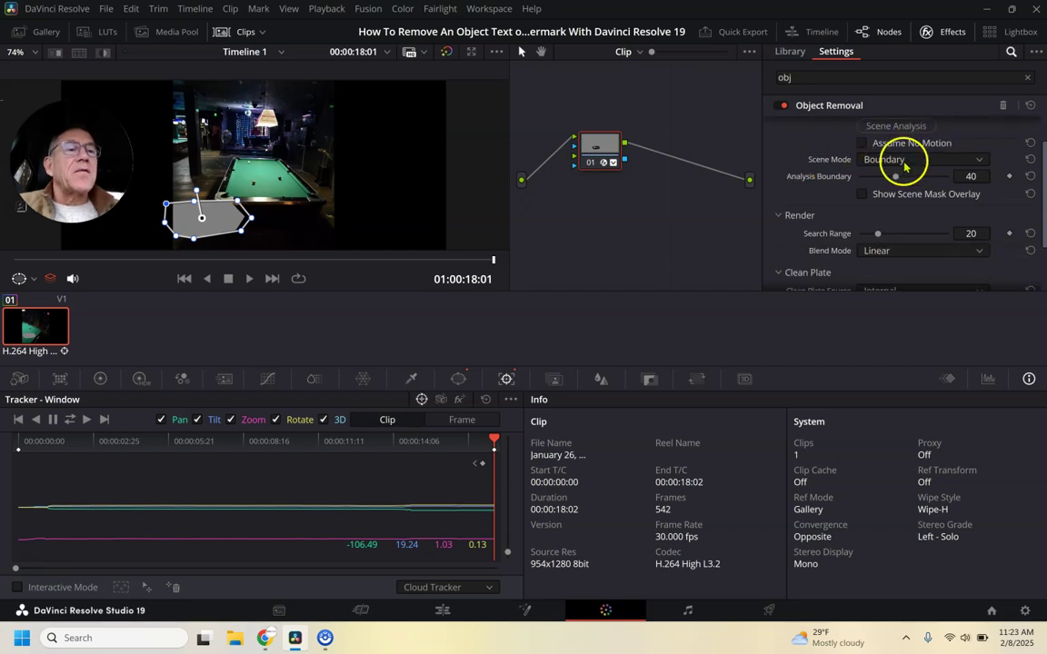
{"action": "left_click", "coordinate": [981, 160]}
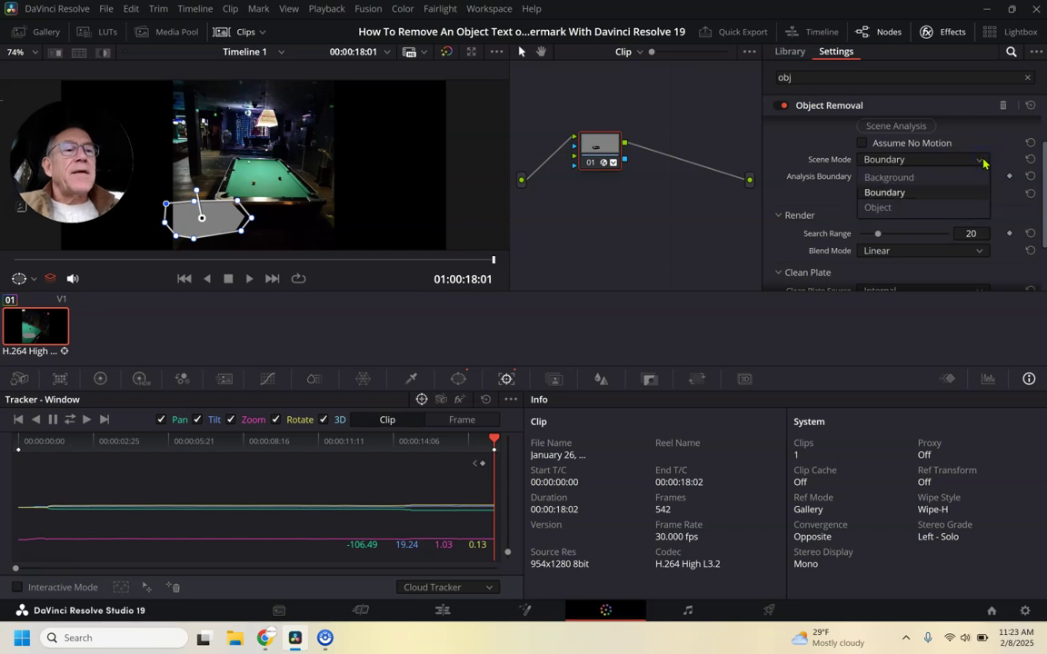
{"action": "left_click", "coordinate": [886, 209]}
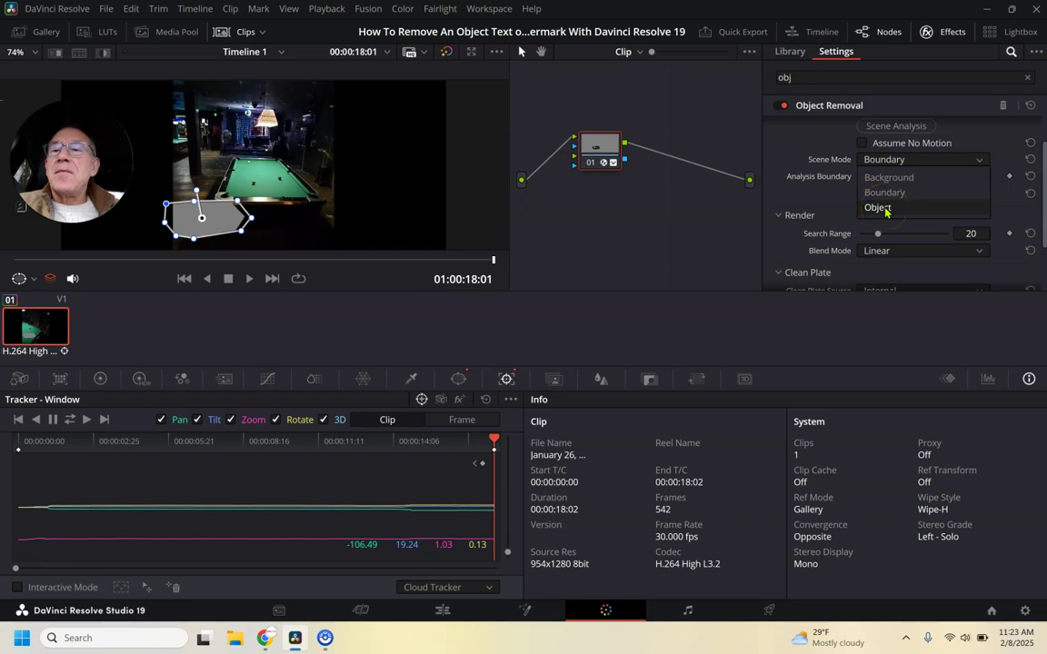
{"action": "left_click", "coordinate": [890, 190]}
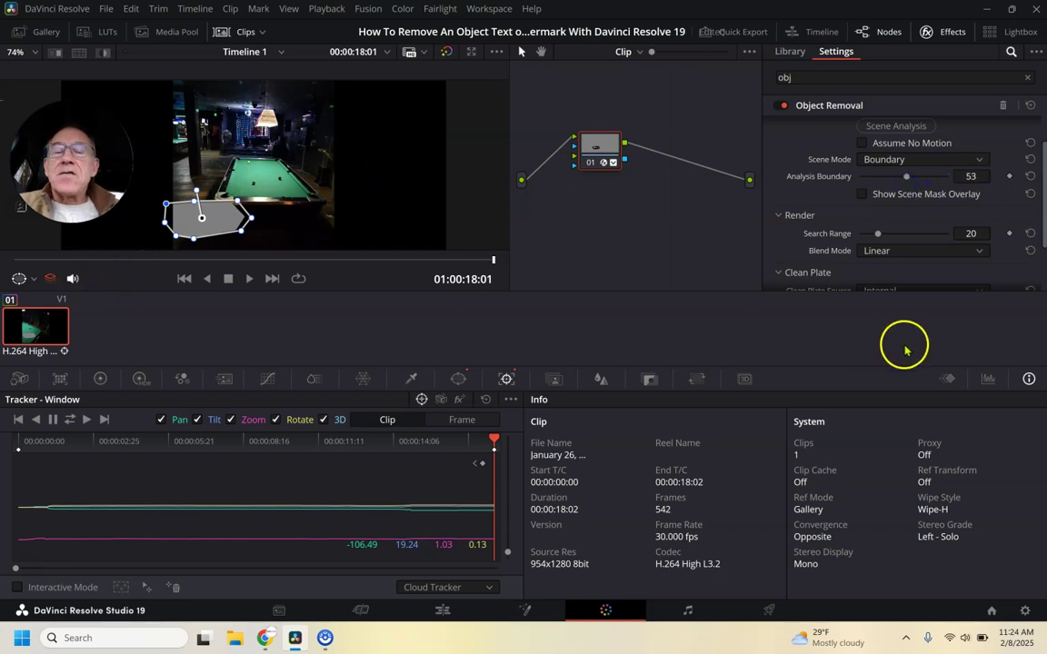
Step: Raise Search Range to 55 with Analysis Boundary 53, keeping Blend Mode Linear
{"action": "scroll", "coordinate": [919, 202], "scroll_direction": "down", "scroll_amount": 1}
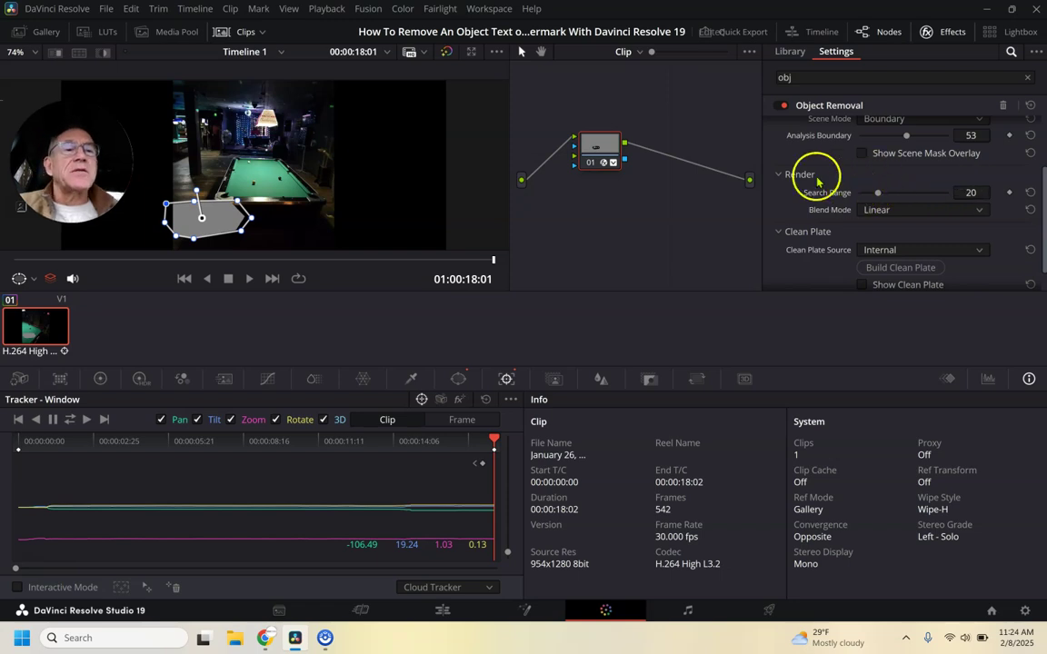
{"action": "left_click_drag", "start_coordinate": [878, 195], "coordinate": [918, 192]}
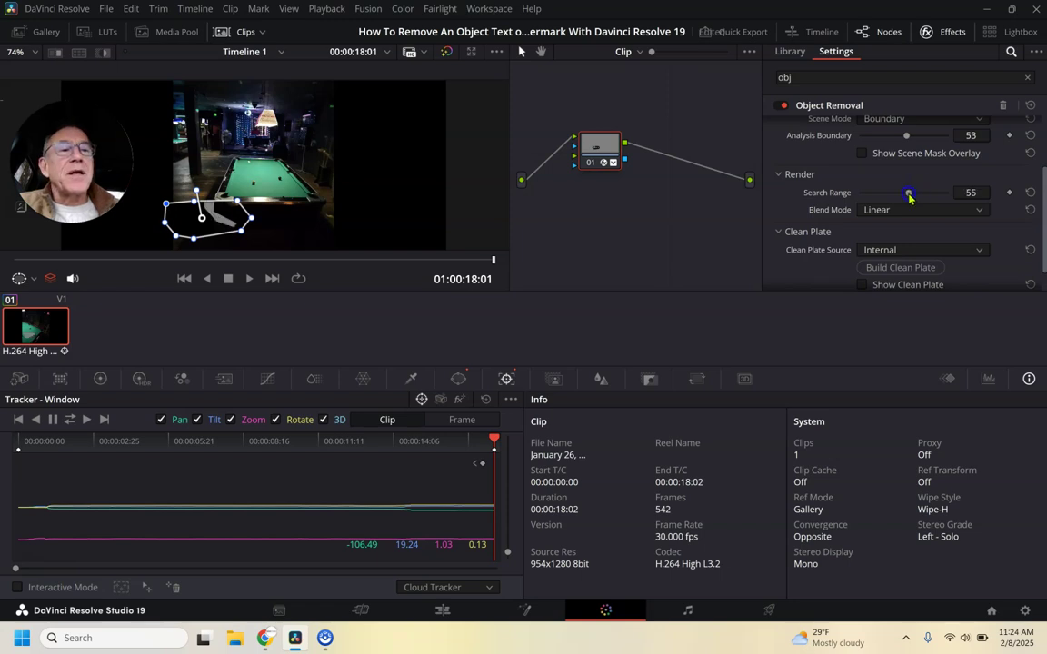
{"action": "left_click", "coordinate": [929, 210]}
{"action": "left_click", "coordinate": [876, 227]}
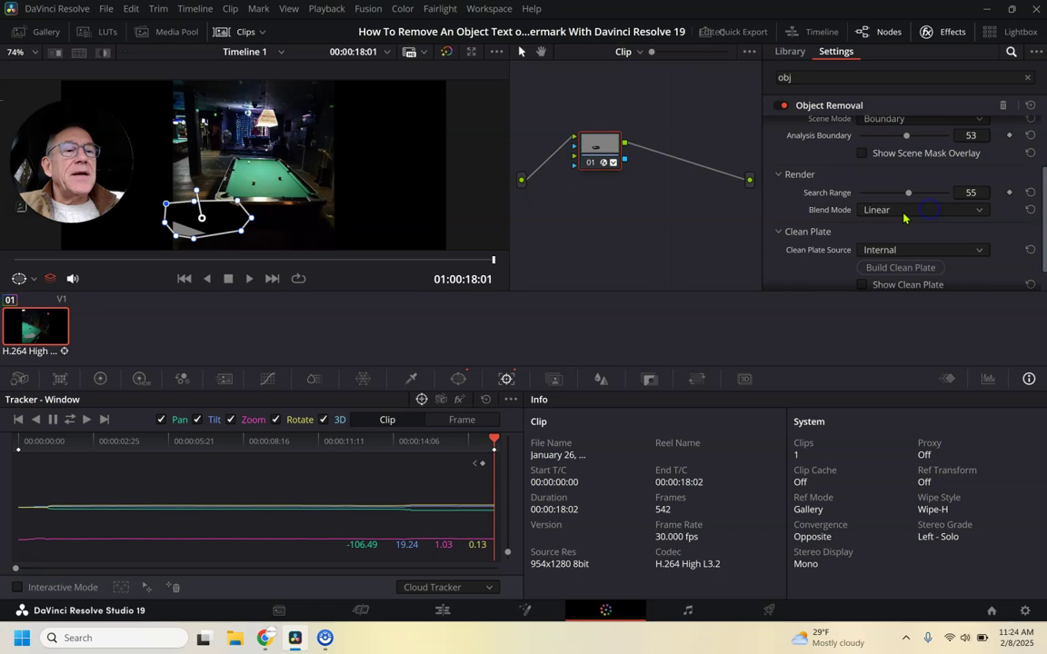
{"action": "left_click", "coordinate": [778, 177]}
{"action": "left_click", "coordinate": [781, 182]}
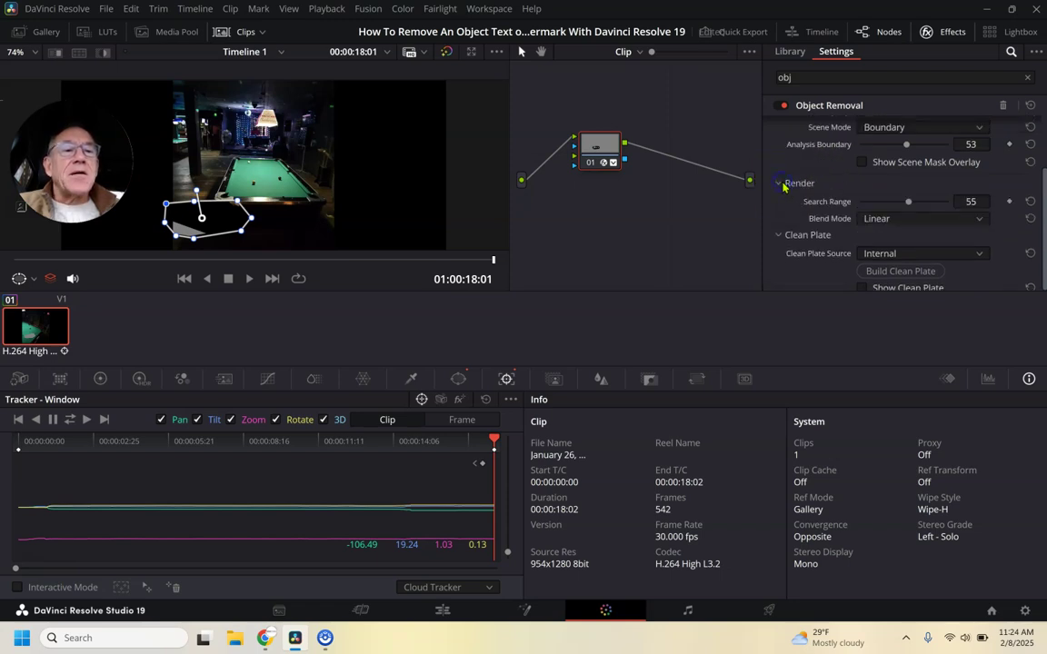
Step: Choose Adaptive Blend as the blend mode and adjust Search Range to 65, Analysis Boundary 0
{"action": "left_click", "coordinate": [875, 219]}
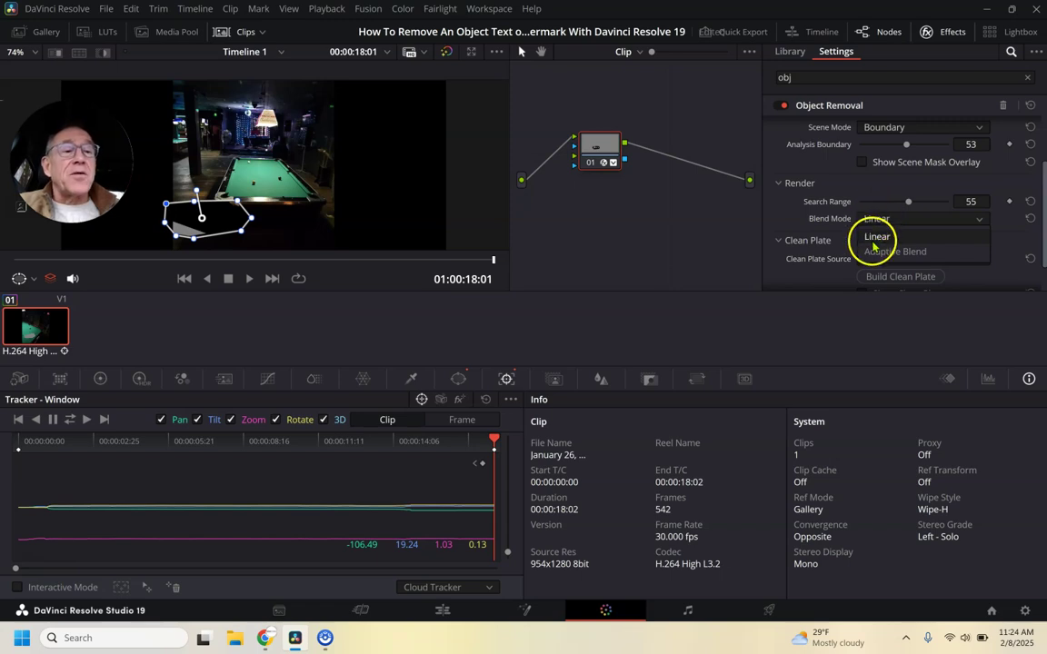
{"action": "left_click", "coordinate": [875, 236]}
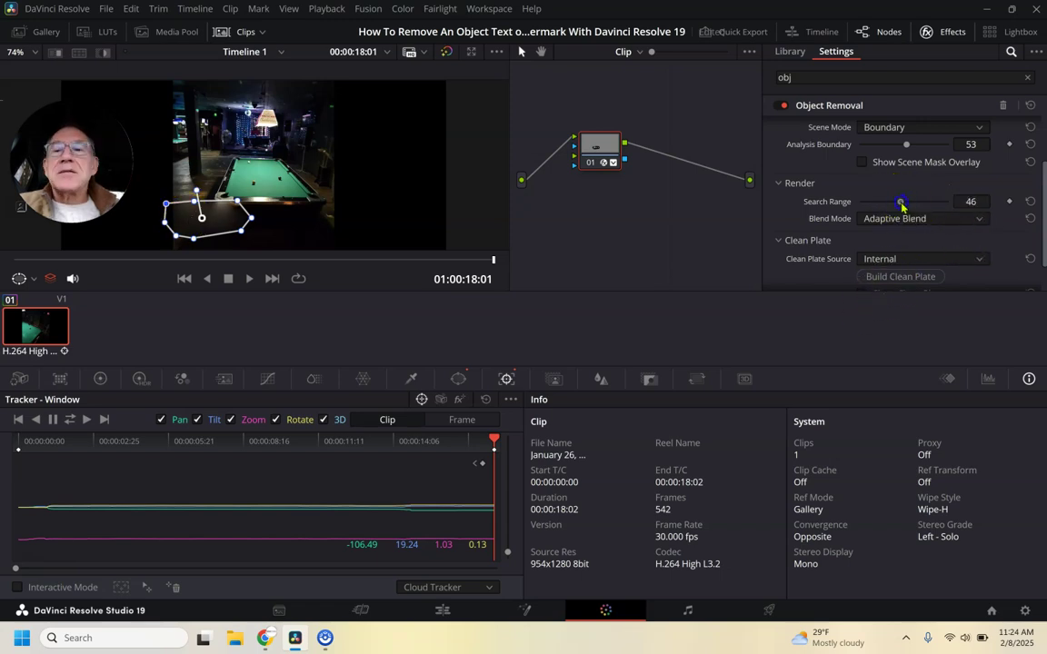
{"action": "left_click_drag", "start_coordinate": [880, 204], "coordinate": [851, 212]}
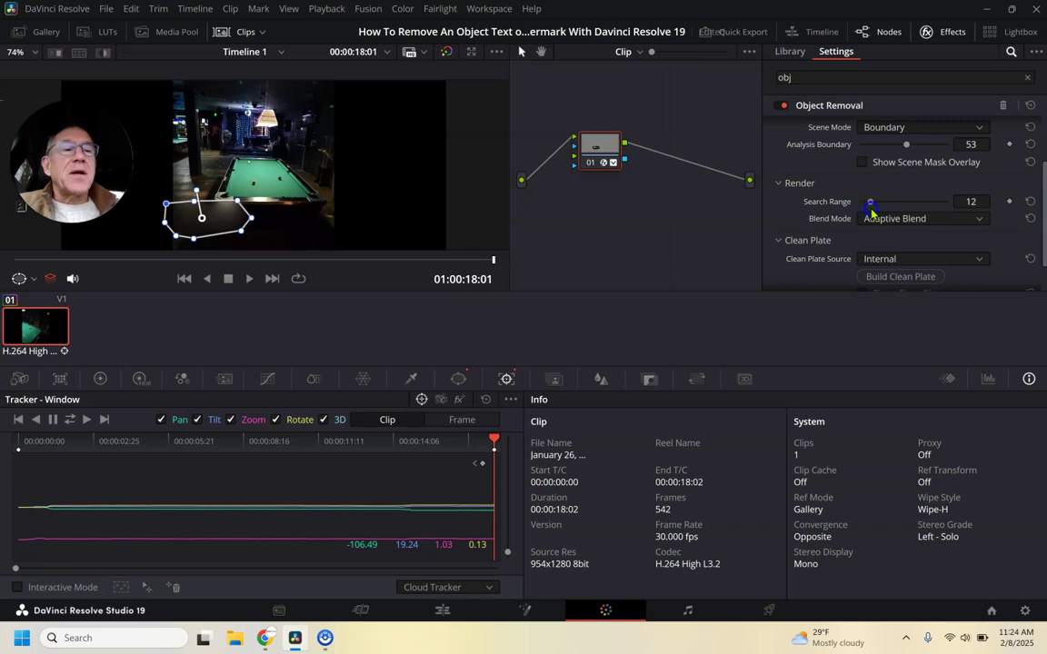
{"action": "scroll", "coordinate": [912, 178], "scroll_direction": "up", "scroll_amount": 1}
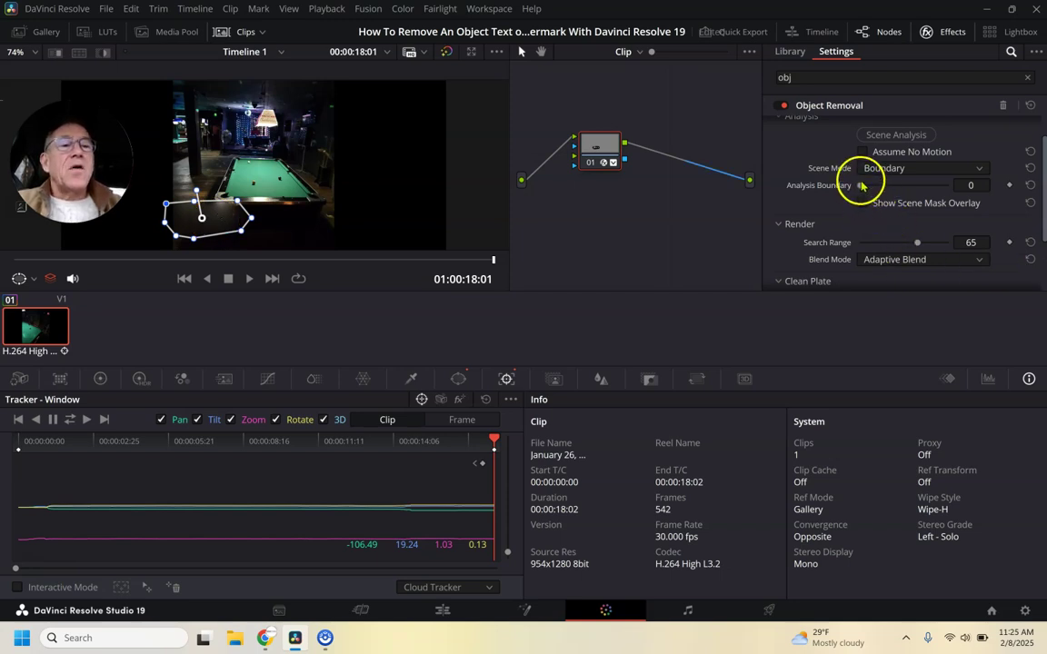
Step: Set the Analysis Boundary to 0 and scrub back to check the mask near the clip start
{"action": "left_click_drag", "start_coordinate": [904, 186], "coordinate": [753, 177]}
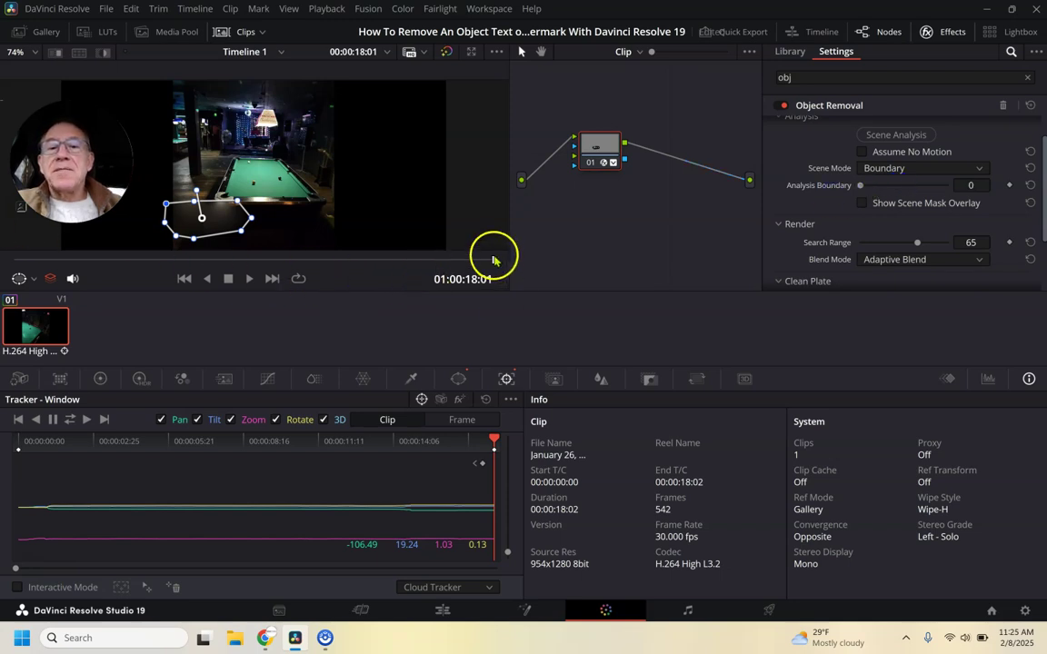
{"action": "left_click_drag", "start_coordinate": [495, 261], "coordinate": [87, 241]}
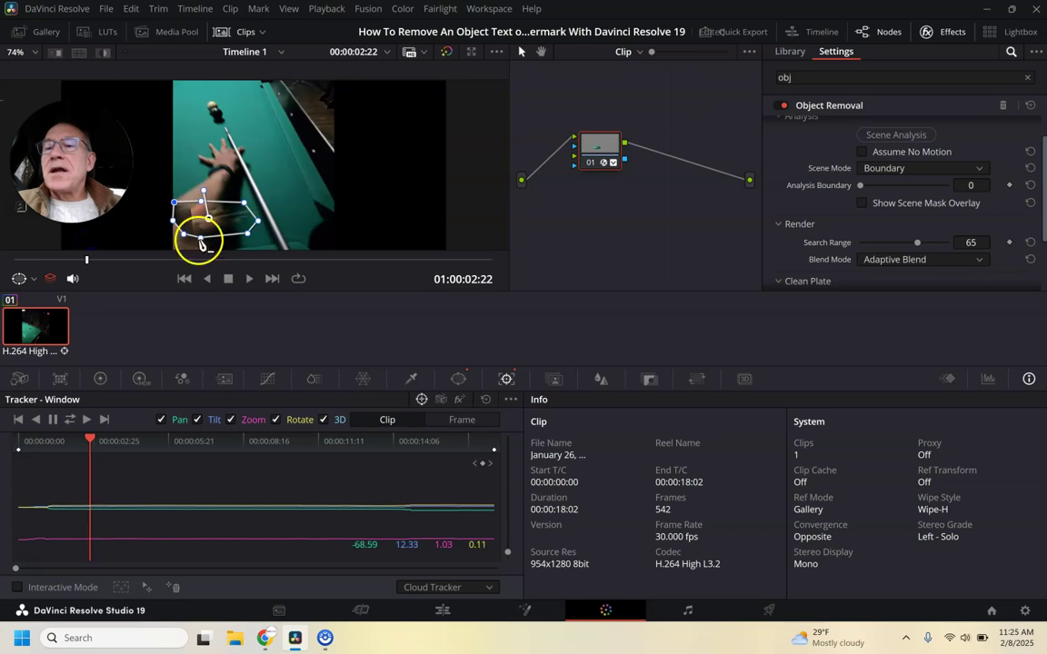
{"action": "left_click_drag", "start_coordinate": [199, 233], "coordinate": [210, 225]}
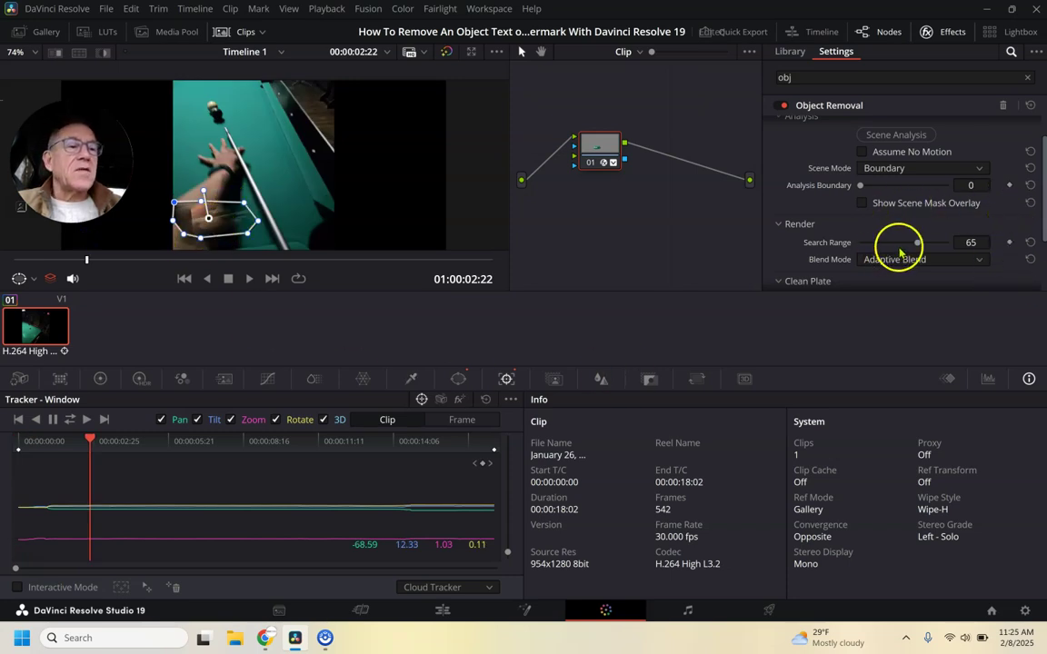
Step: Lower the Object Removal Search Range to 0 and step back a few frames
{"action": "left_click_drag", "start_coordinate": [916, 245], "coordinate": [857, 244]}
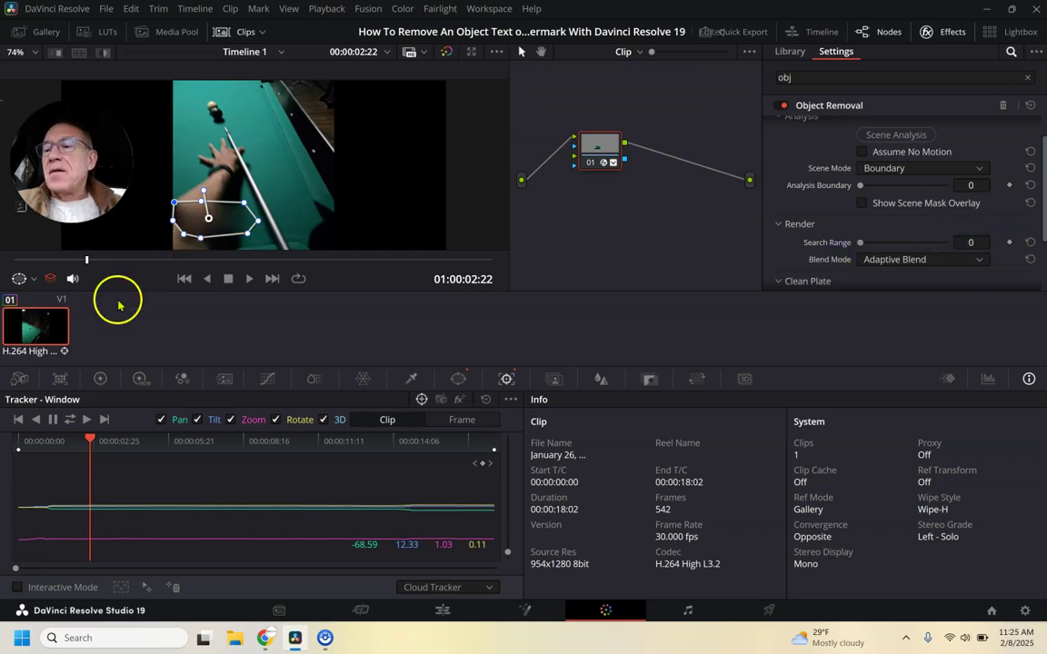
{"action": "left_click_drag", "start_coordinate": [87, 259], "coordinate": [282, 271]}
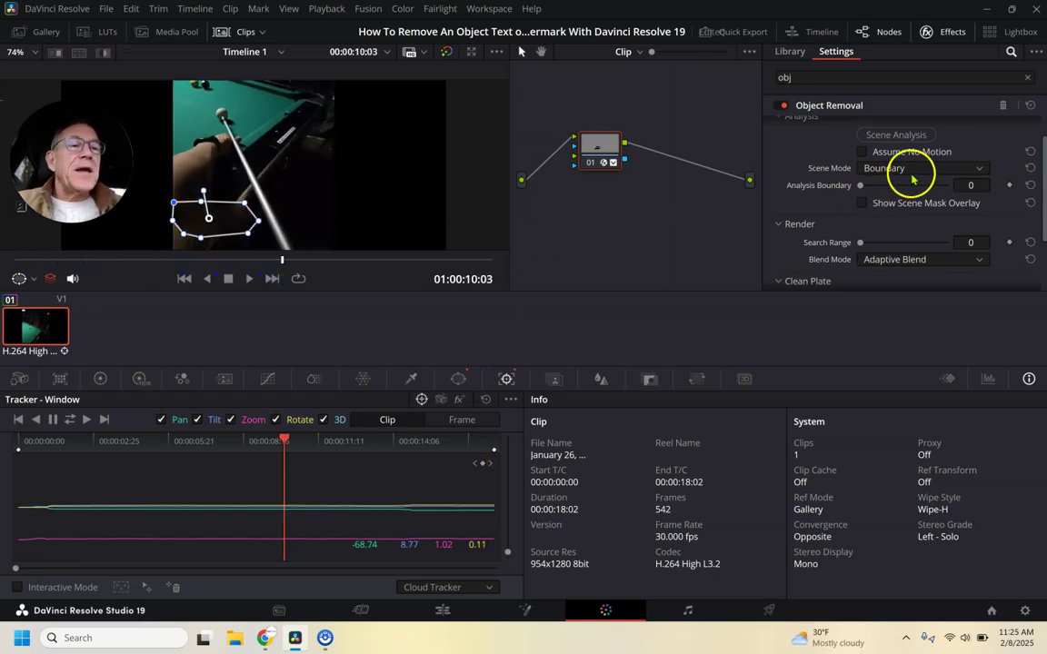
{"action": "scroll", "coordinate": [875, 234], "scroll_direction": "down", "scroll_amount": 1}
{"action": "scroll", "coordinate": [900, 222], "scroll_direction": "down", "scroll_amount": 1}
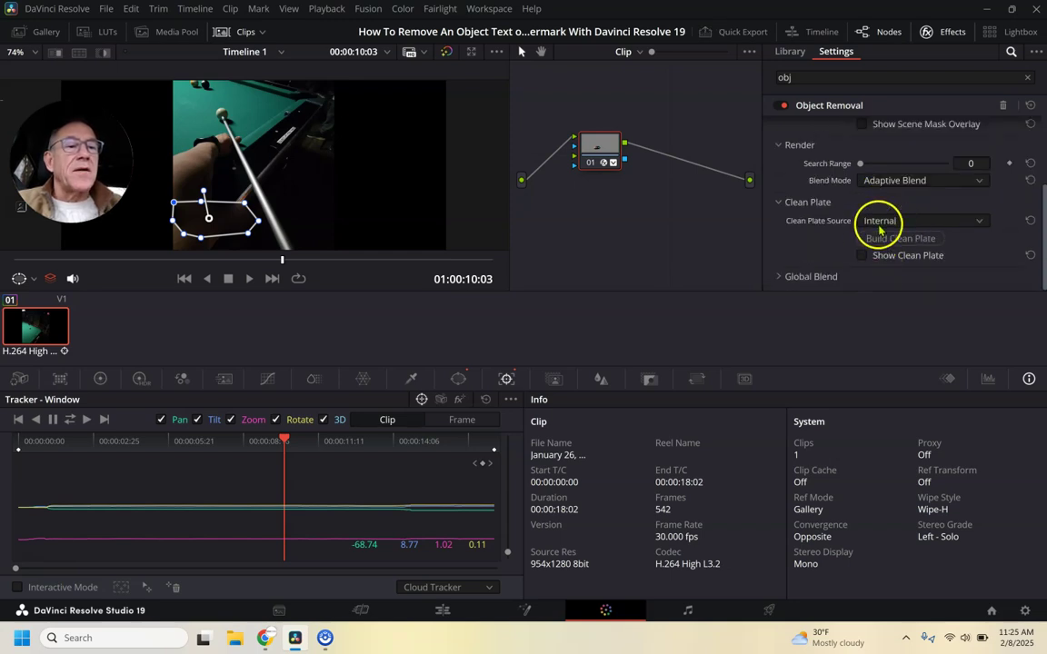
{"action": "scroll", "coordinate": [801, 240], "scroll_direction": "up", "scroll_amount": 3}
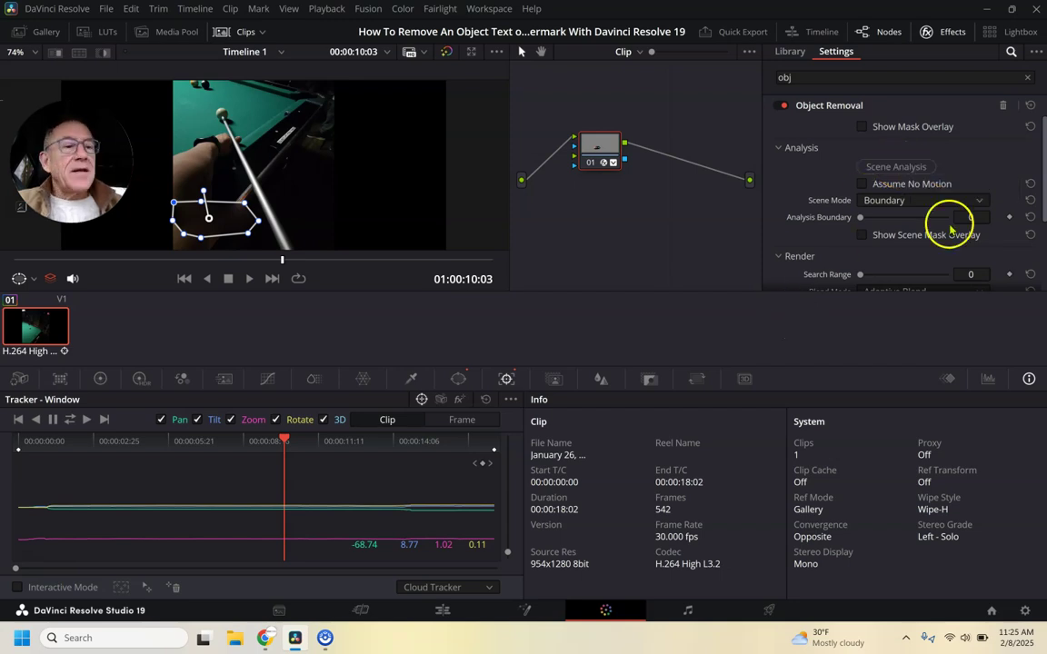
Step: Run Scene Analysis, then check the removal from the clip's first frame onward
{"action": "left_click", "coordinate": [896, 168]}
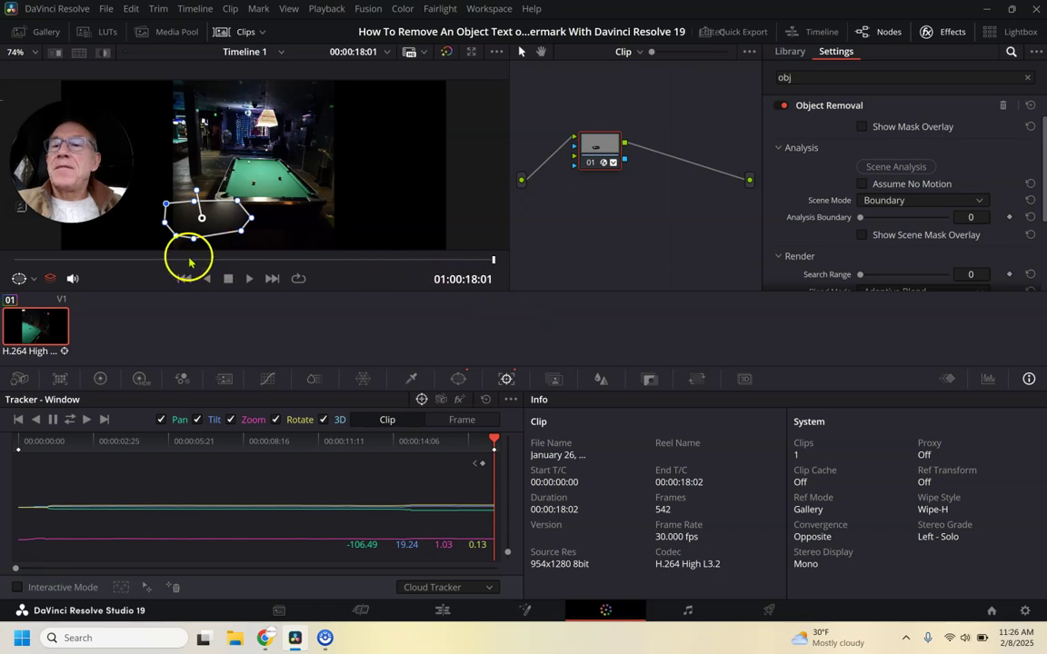
{"action": "left_click", "coordinate": [64, 261]}
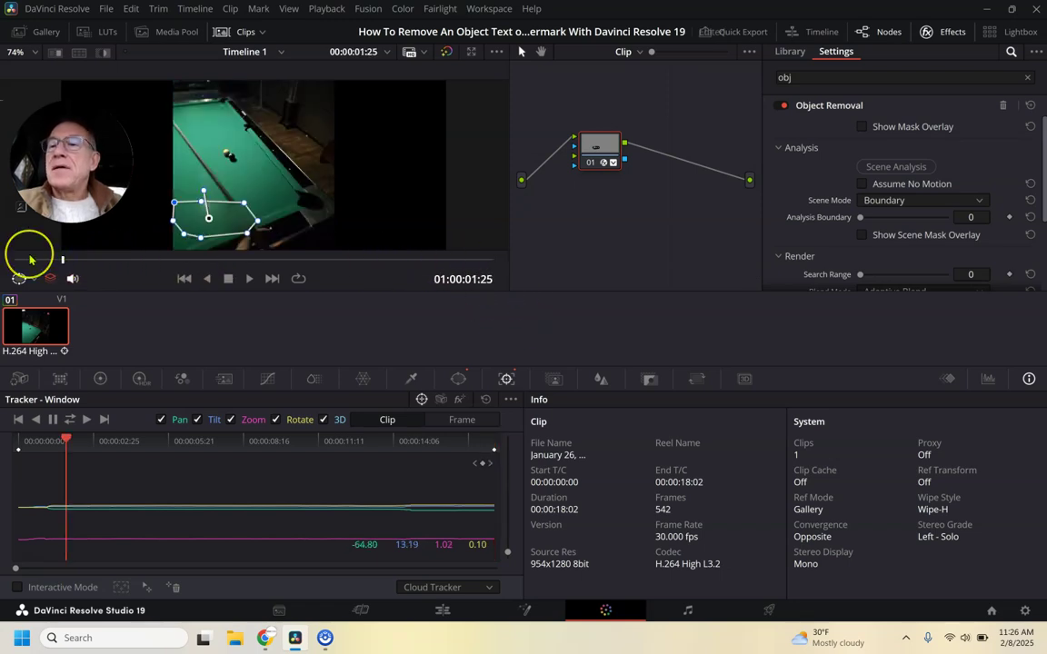
{"action": "left_click", "coordinate": [28, 261]}
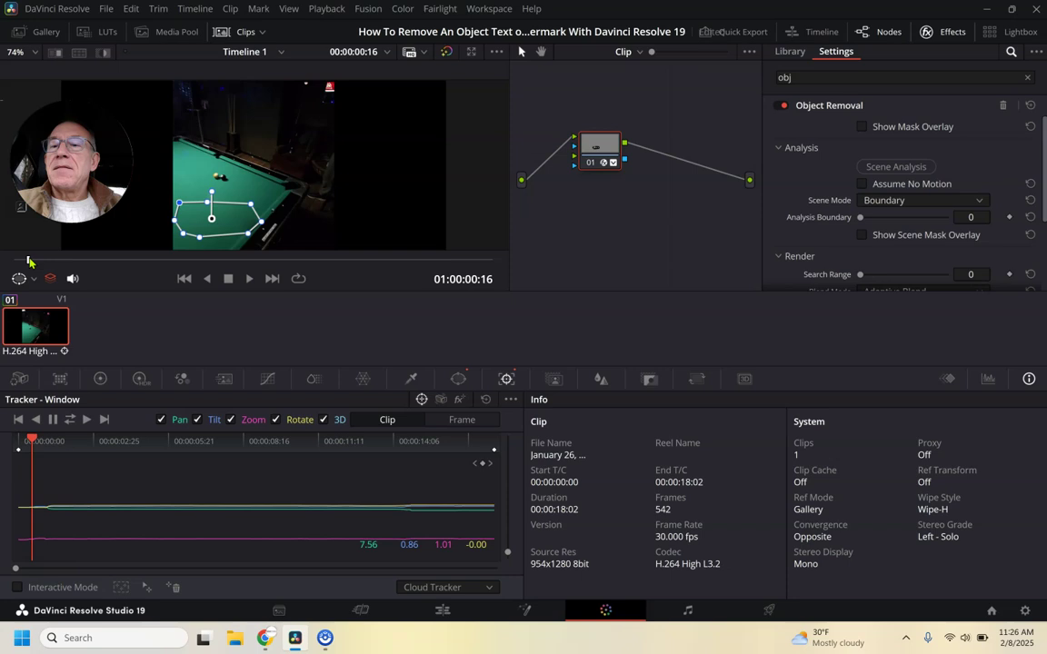
{"action": "left_click", "coordinate": [130, 262]}
{"action": "left_click", "coordinate": [201, 261]}
{"action": "left_click", "coordinate": [257, 272]}
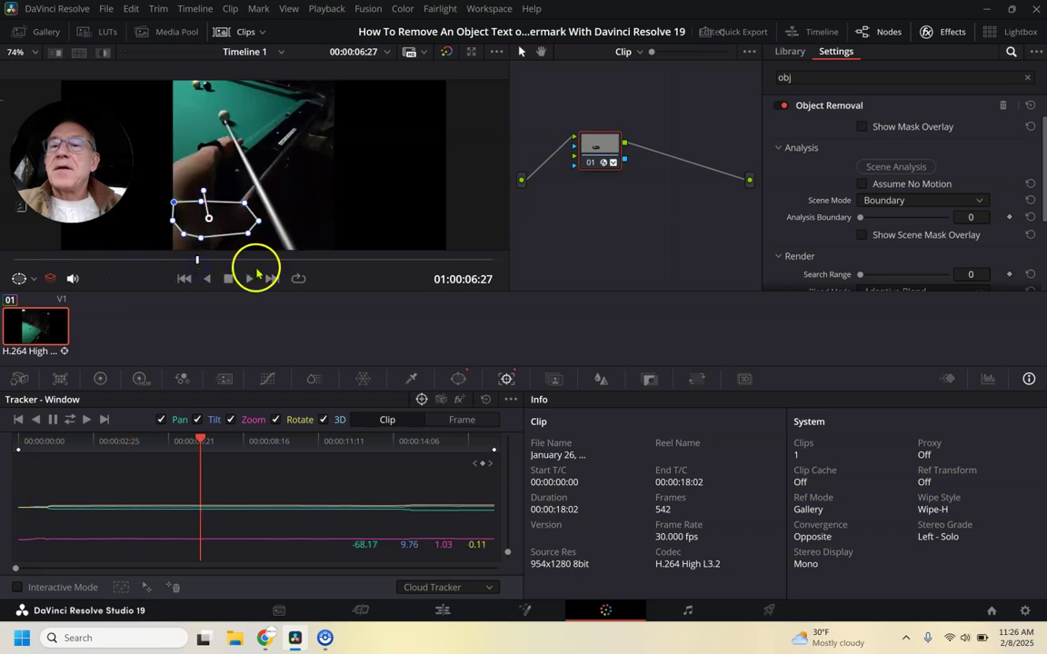
Step: Step through later frames up to 00:00:16:04 to confirm the mask tracks the watermark
{"action": "left_click", "coordinate": [104, 262]}
{"action": "left_click", "coordinate": [360, 262]}
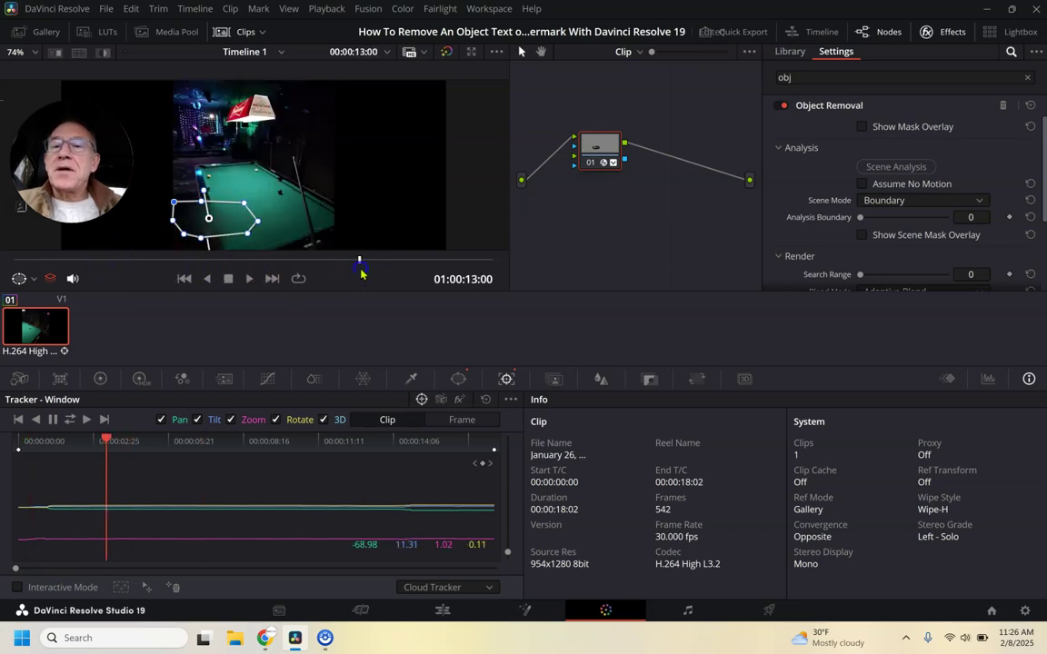
{"action": "left_click", "coordinate": [409, 262]}
{"action": "left_click", "coordinate": [442, 262]}
{"action": "left_click", "coordinate": [103, 255]}
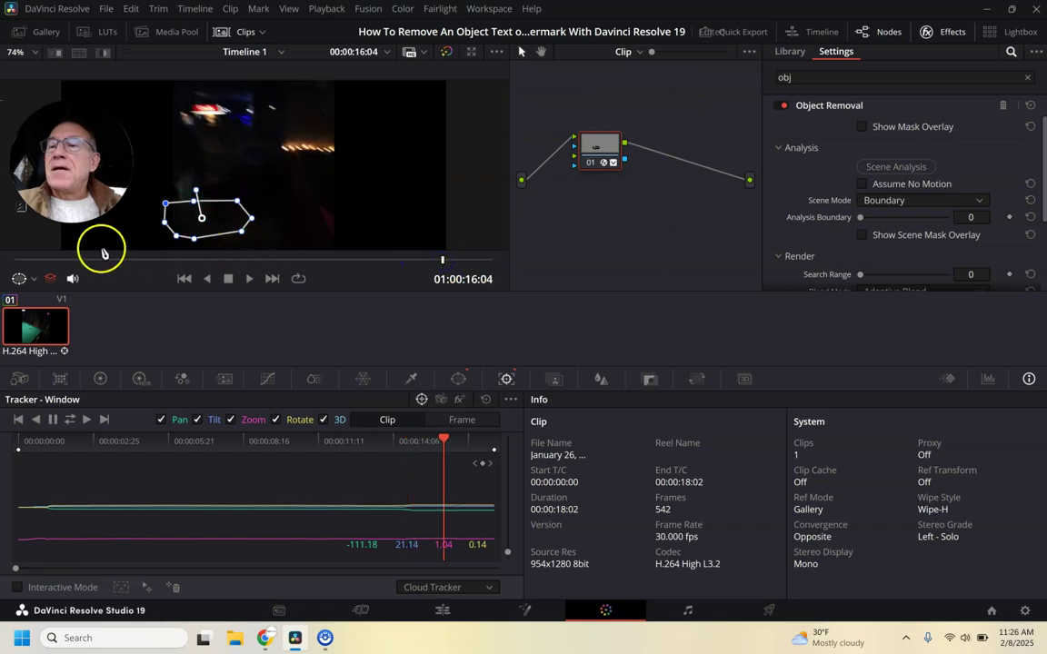
{"action": "left_click", "coordinate": [63, 260]}
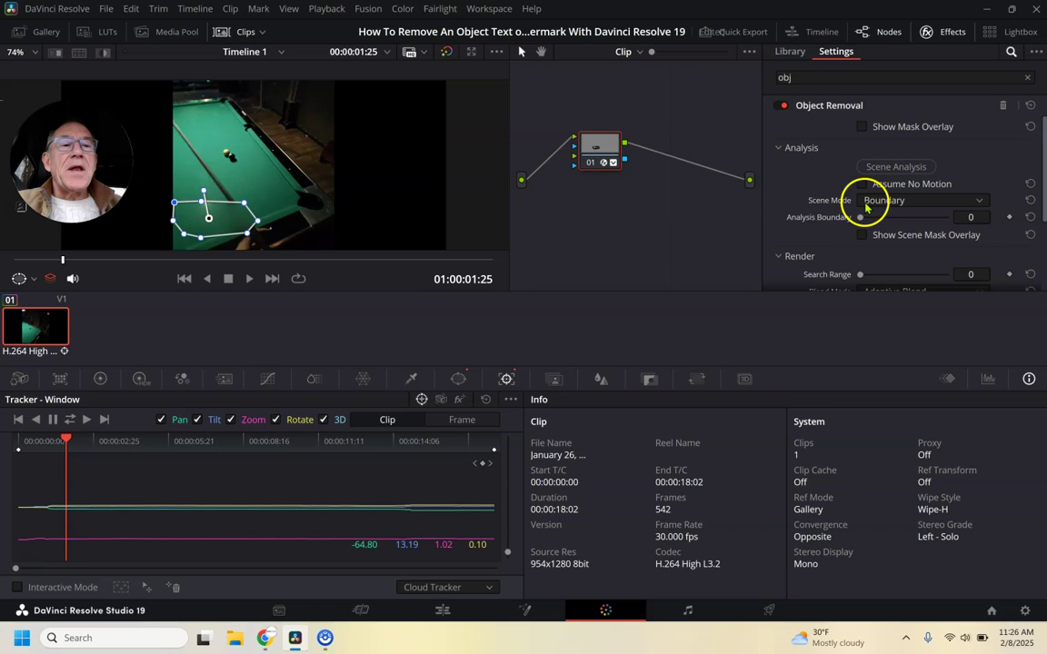
{"action": "scroll", "coordinate": [867, 206], "scroll_direction": "down", "scroll_amount": 3}
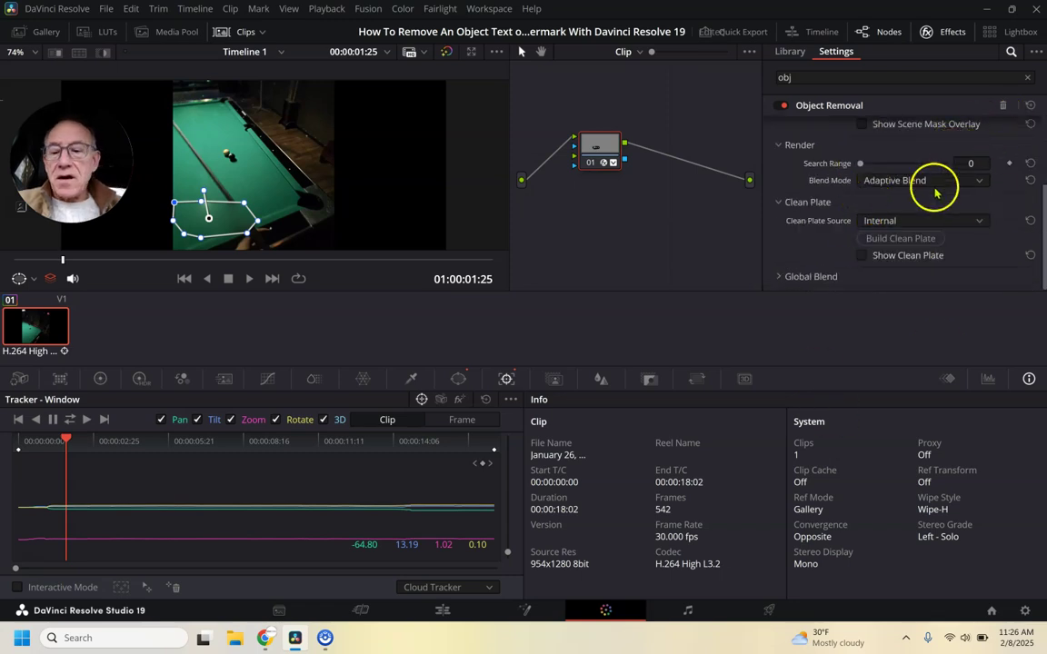
Step: On the Edit page, enlarge the viewer and play the cleaned clip from the start to 01:00:12:02
{"action": "left_click", "coordinate": [436, 609]}
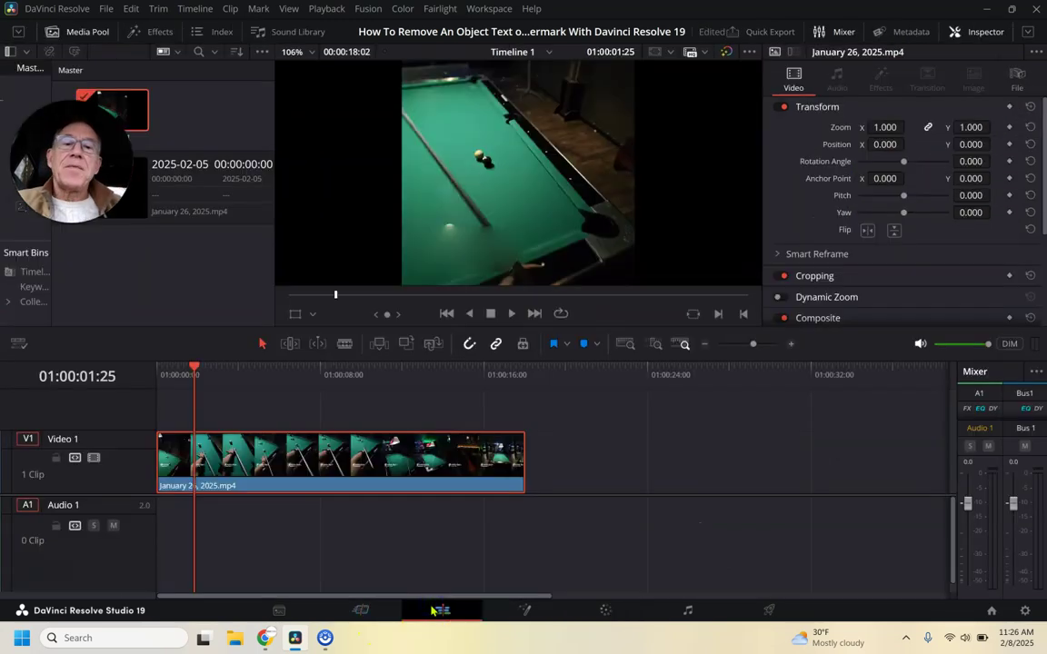
{"action": "scroll", "coordinate": [730, 231], "scroll_direction": "up", "scroll_amount": 2}
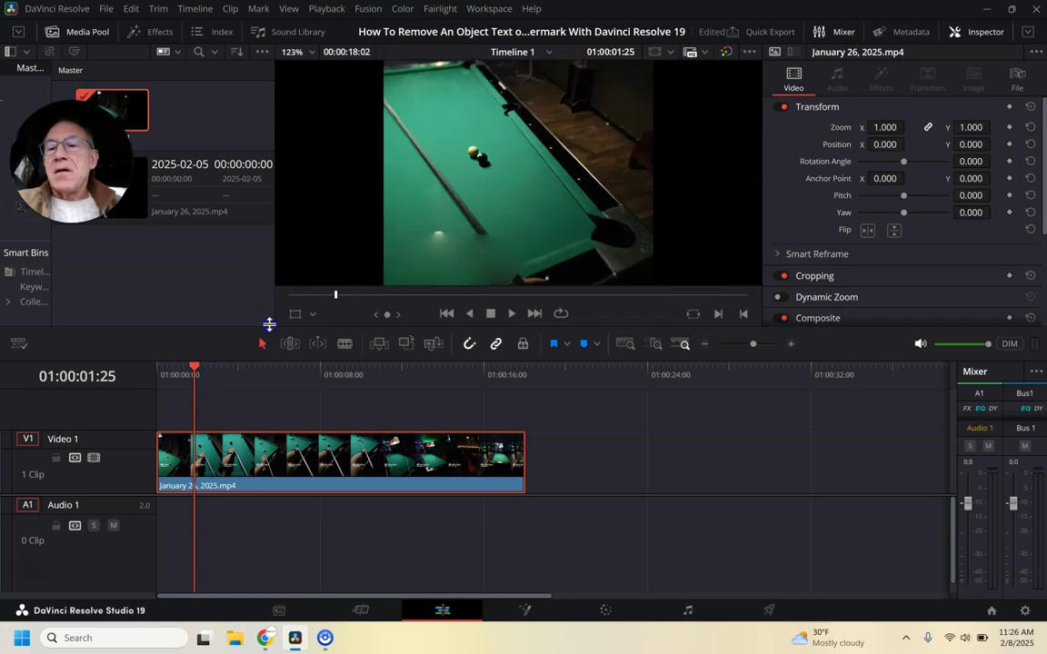
{"action": "left_click_drag", "start_coordinate": [269, 325], "coordinate": [265, 433]}
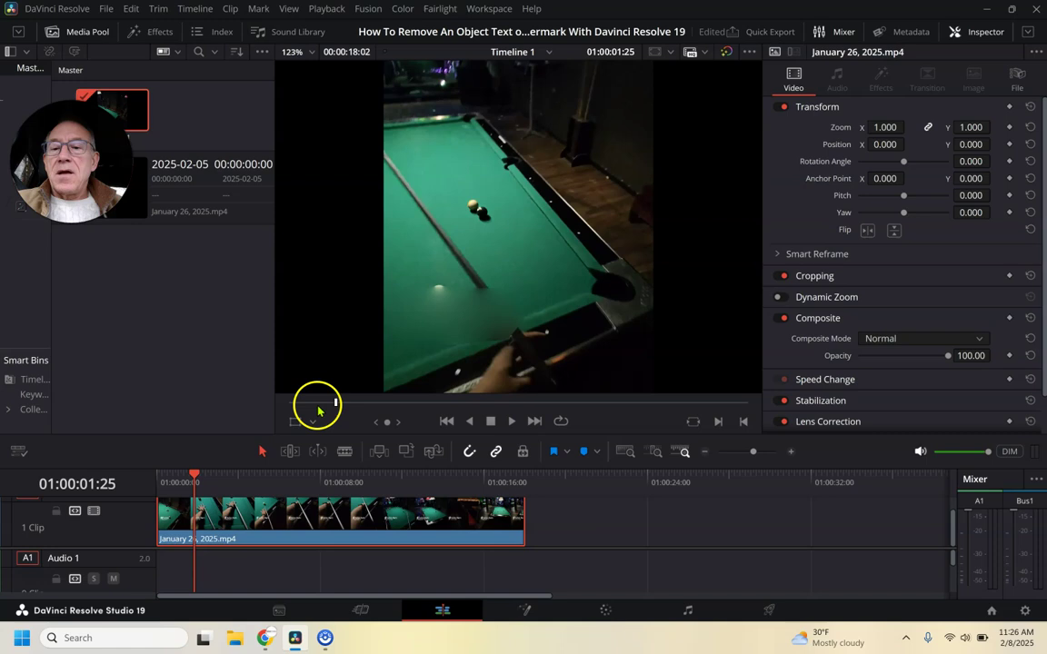
{"action": "left_click_drag", "start_coordinate": [318, 406], "coordinate": [289, 405]}
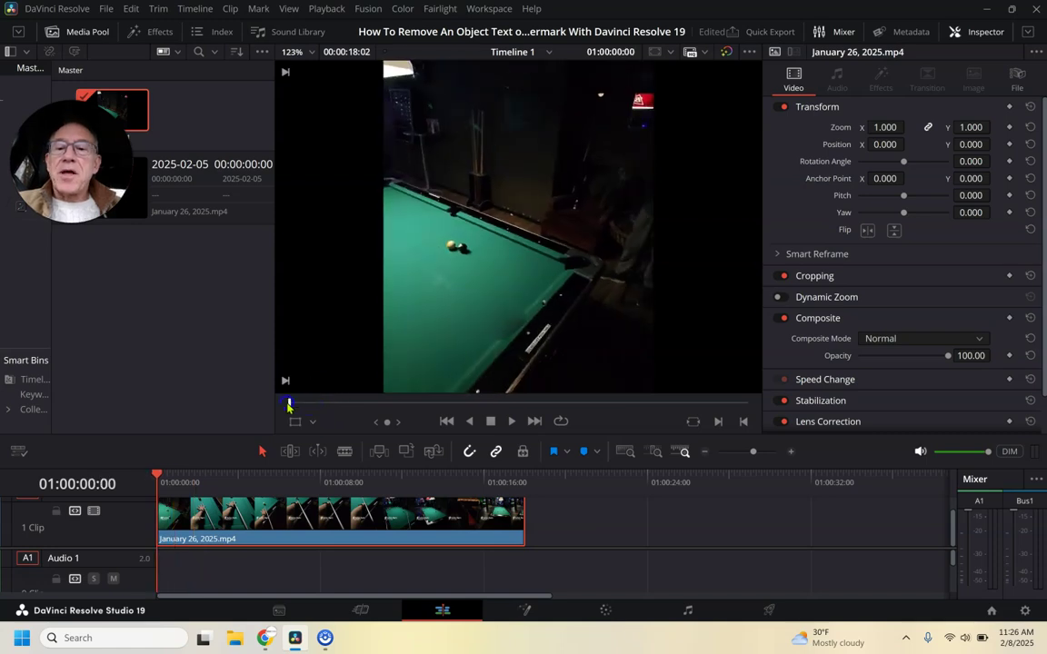
{"action": "left_click", "coordinate": [510, 421]}
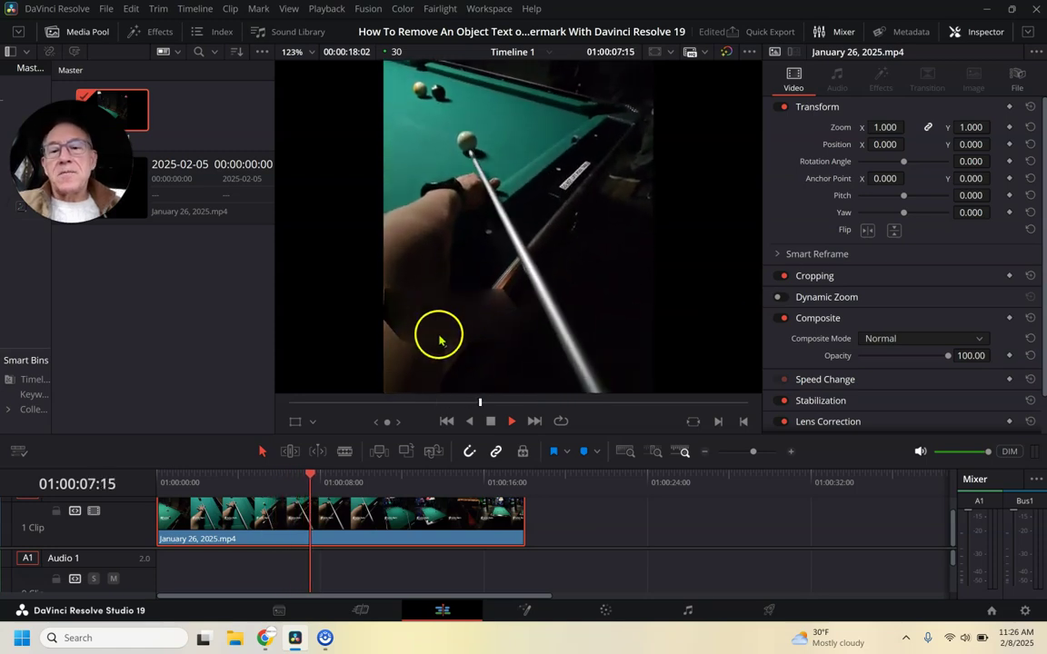
{"action": "left_click", "coordinate": [491, 422]}
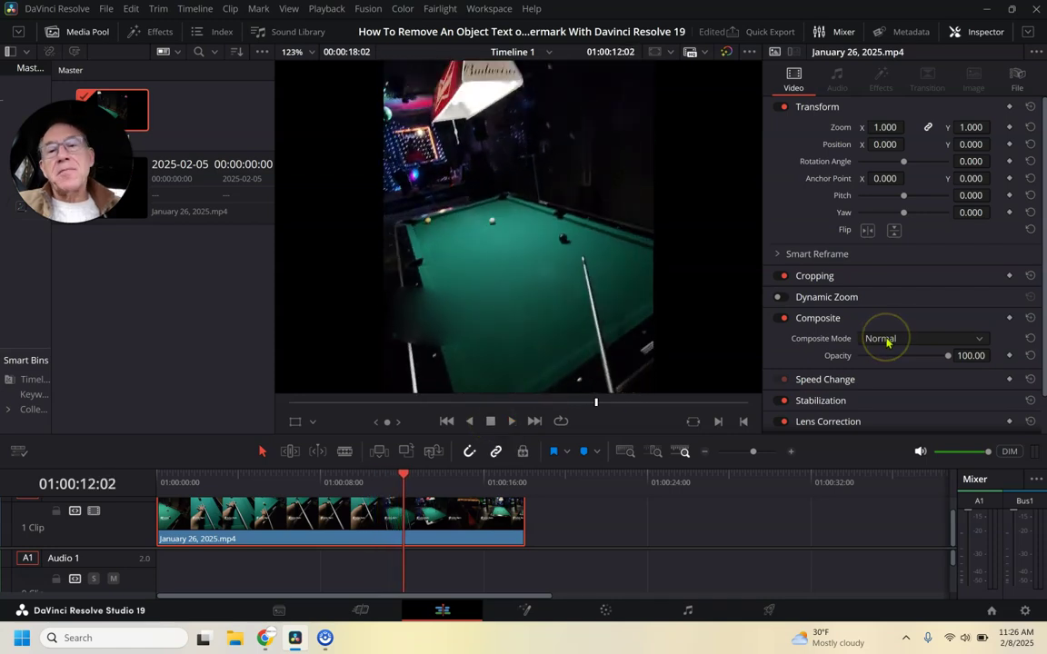
{"action": "left_click", "coordinate": [1030, 328]}
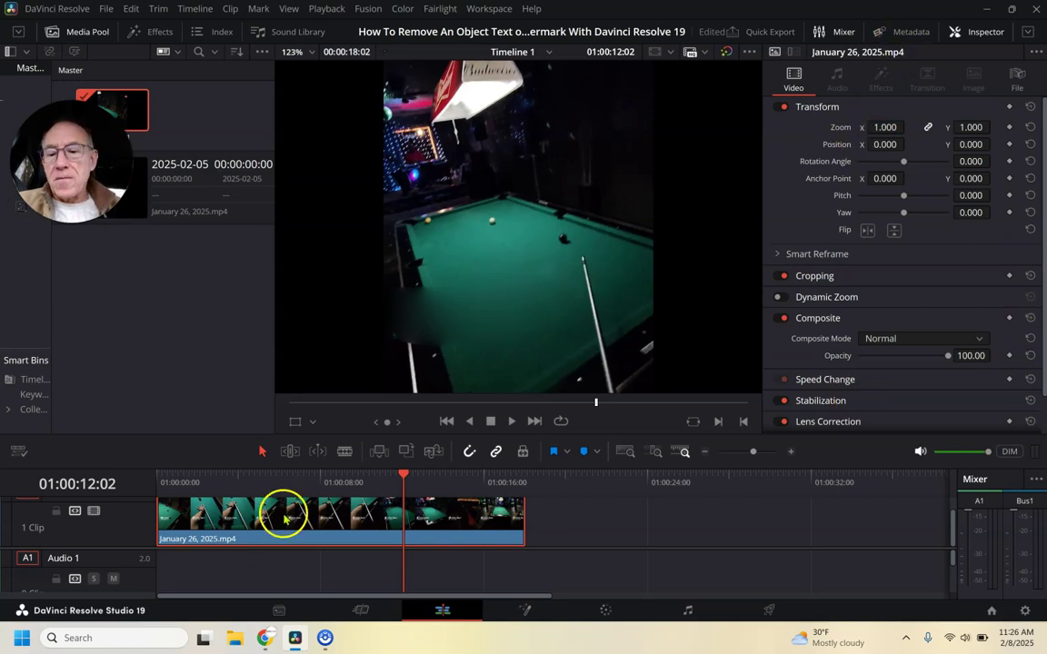
Step: Back on the Color page, show the clean plate and keep Internal as its source
{"action": "left_click", "coordinate": [604, 611]}
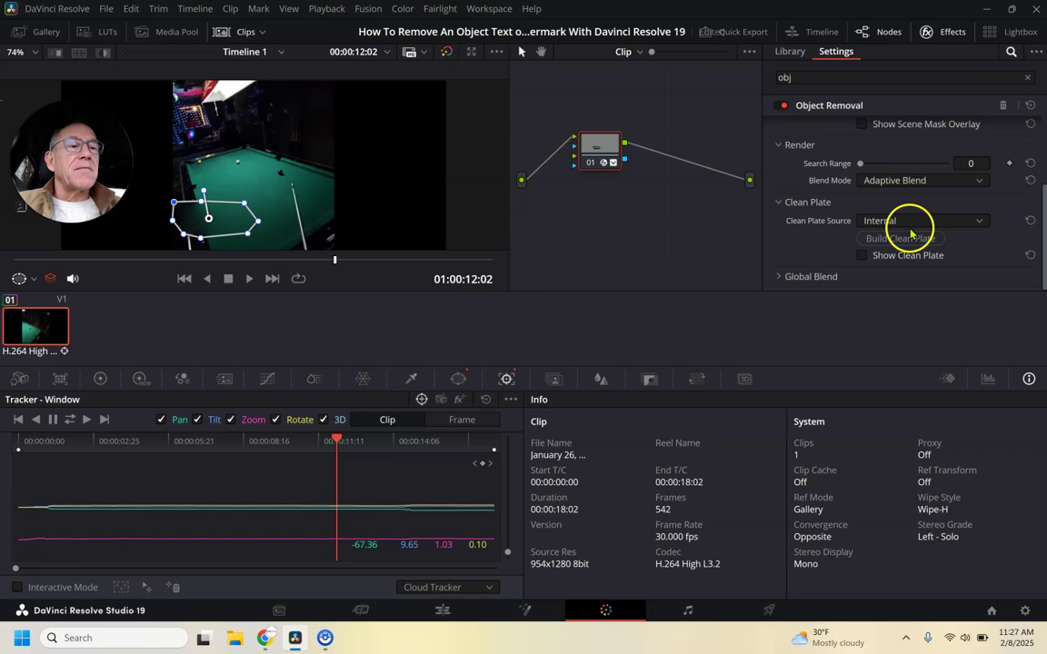
{"action": "left_click", "coordinate": [864, 256]}
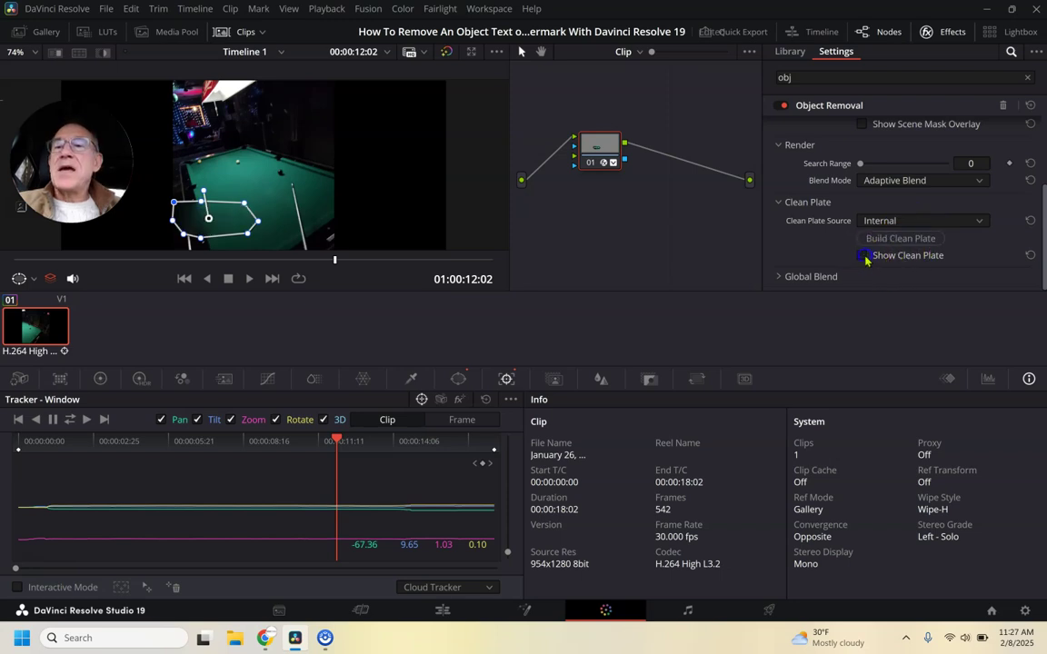
{"action": "left_click", "coordinate": [875, 221]}
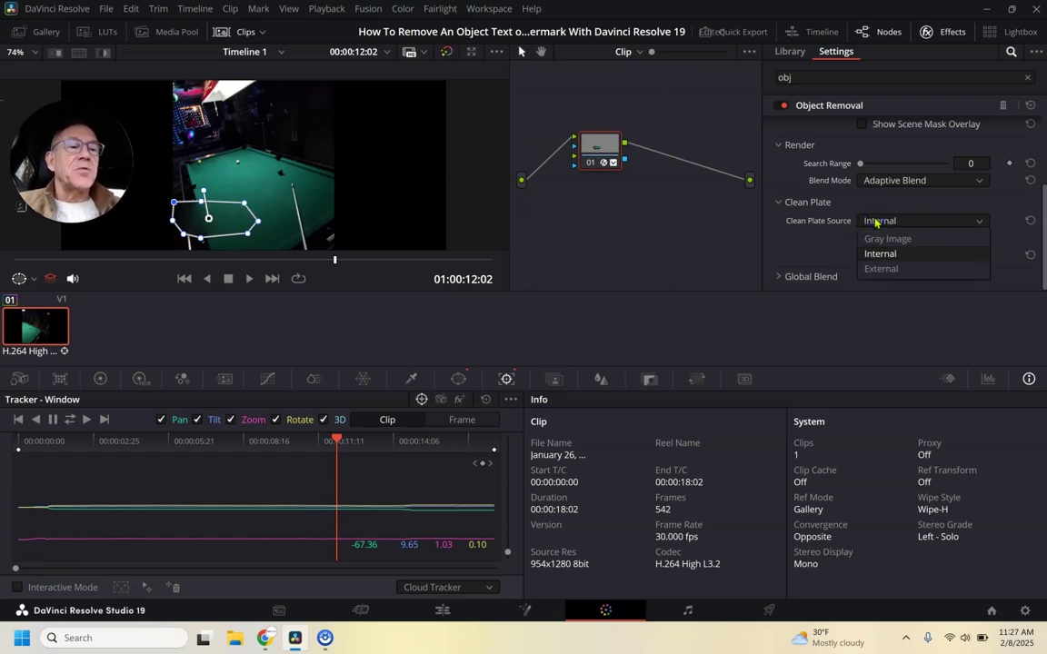
{"action": "left_click", "coordinate": [879, 254]}
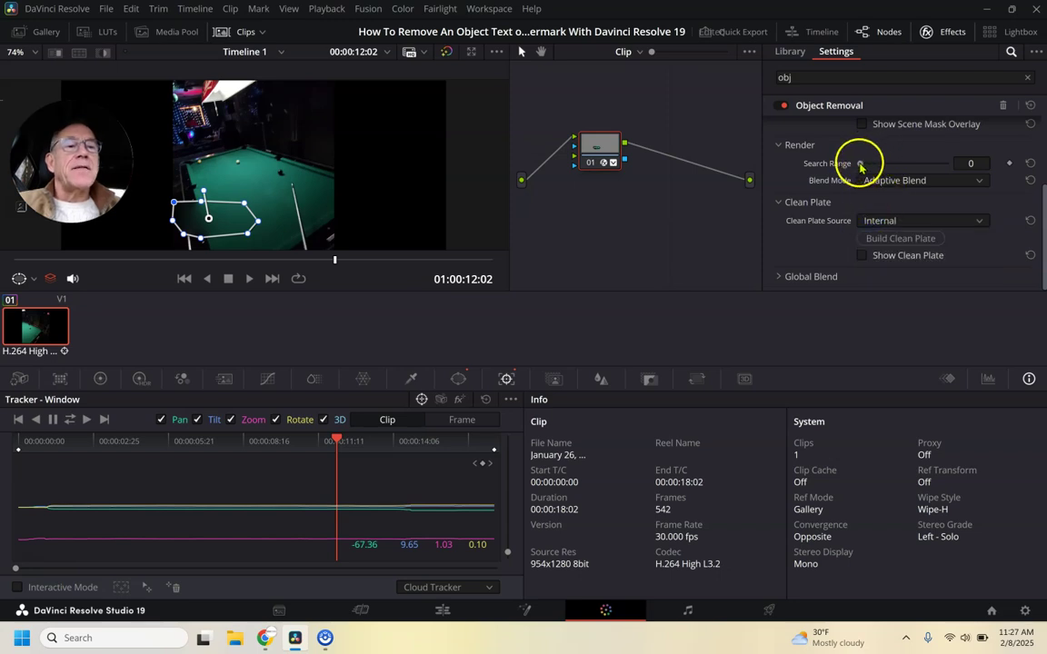
Step: Raise the Object Removal Search Range from 0 to 86
{"action": "left_click_drag", "start_coordinate": [930, 167], "coordinate": [931, 167]}
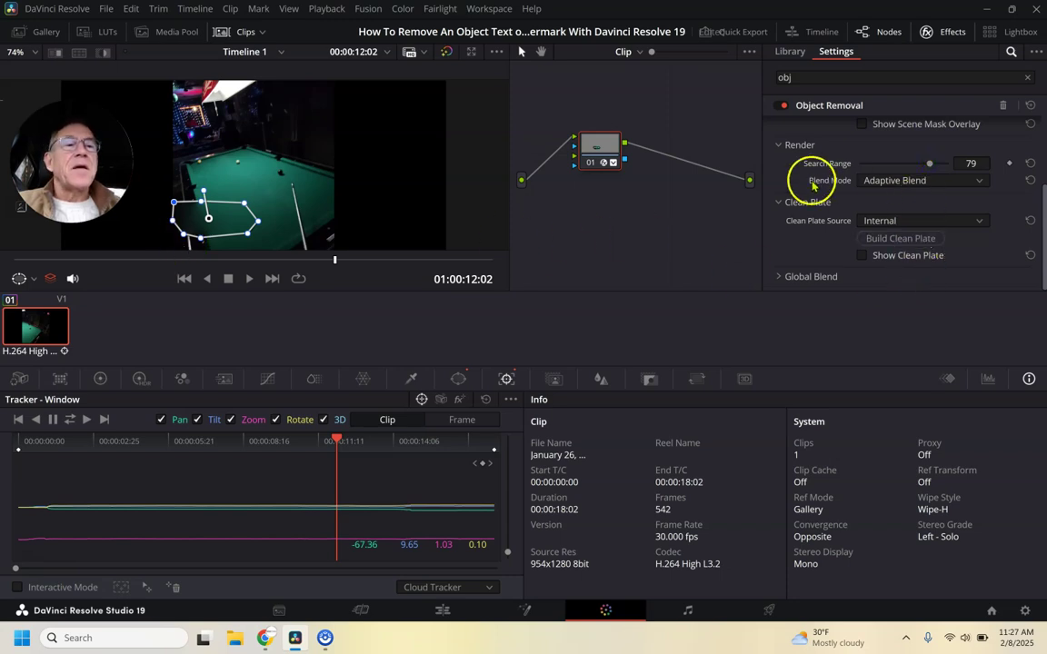
{"action": "scroll", "coordinate": [809, 180], "scroll_direction": "up", "scroll_amount": 1}
{"action": "scroll", "coordinate": [809, 182], "scroll_direction": "down", "scroll_amount": 1}
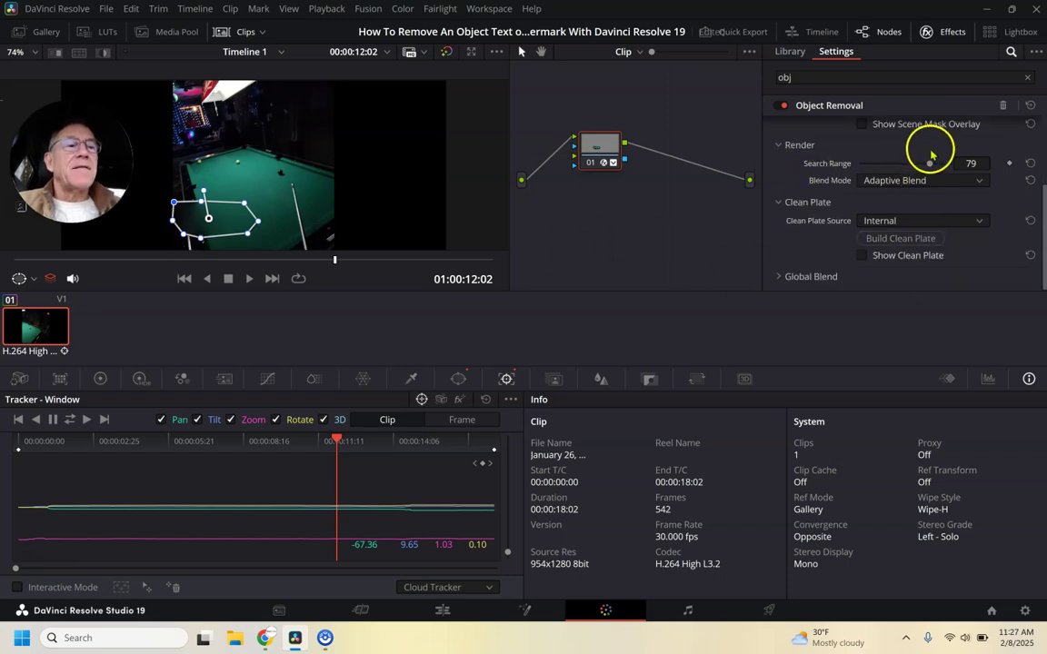
{"action": "left_click_drag", "start_coordinate": [927, 164], "coordinate": [936, 167]}
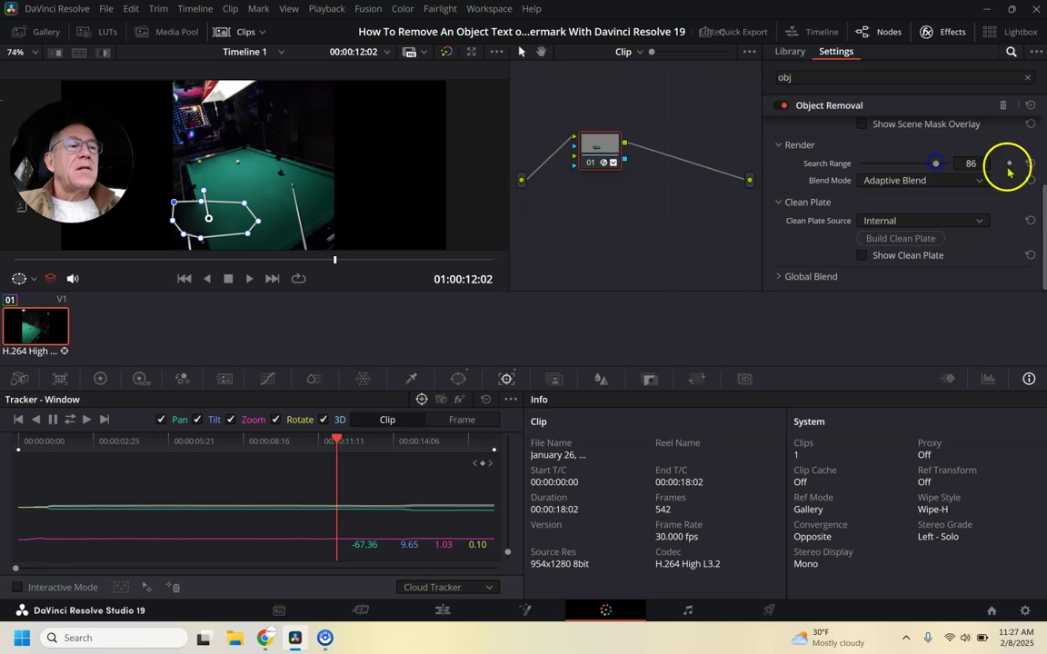
Step: Scrub to about 01:00:03:20, the frame showing the player's arm
{"action": "left_click", "coordinate": [88, 258]}
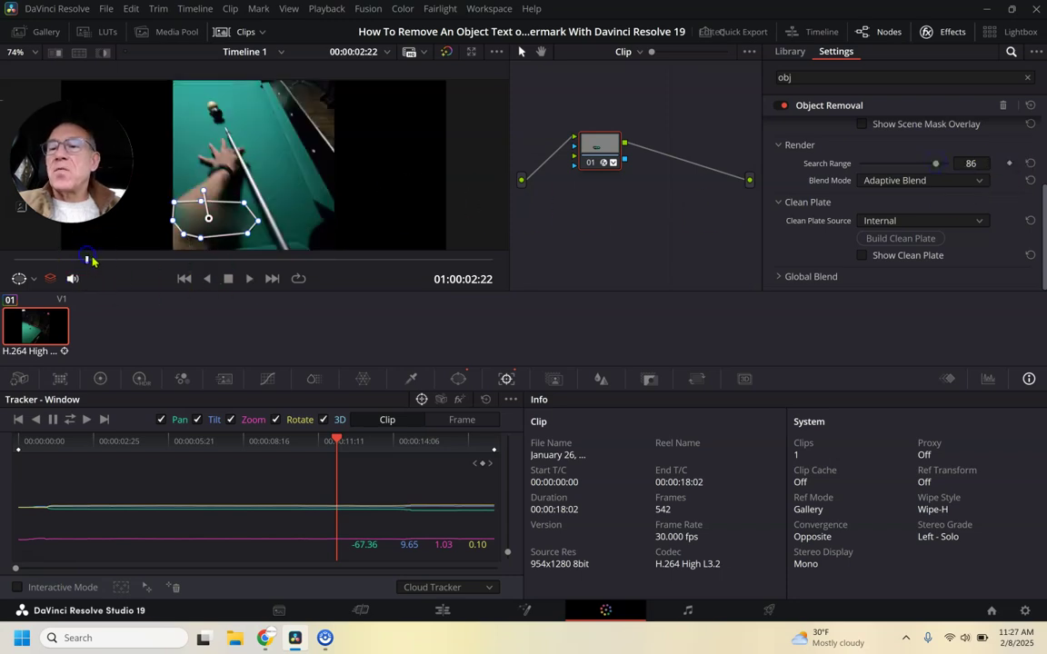
{"action": "left_click", "coordinate": [56, 261]}
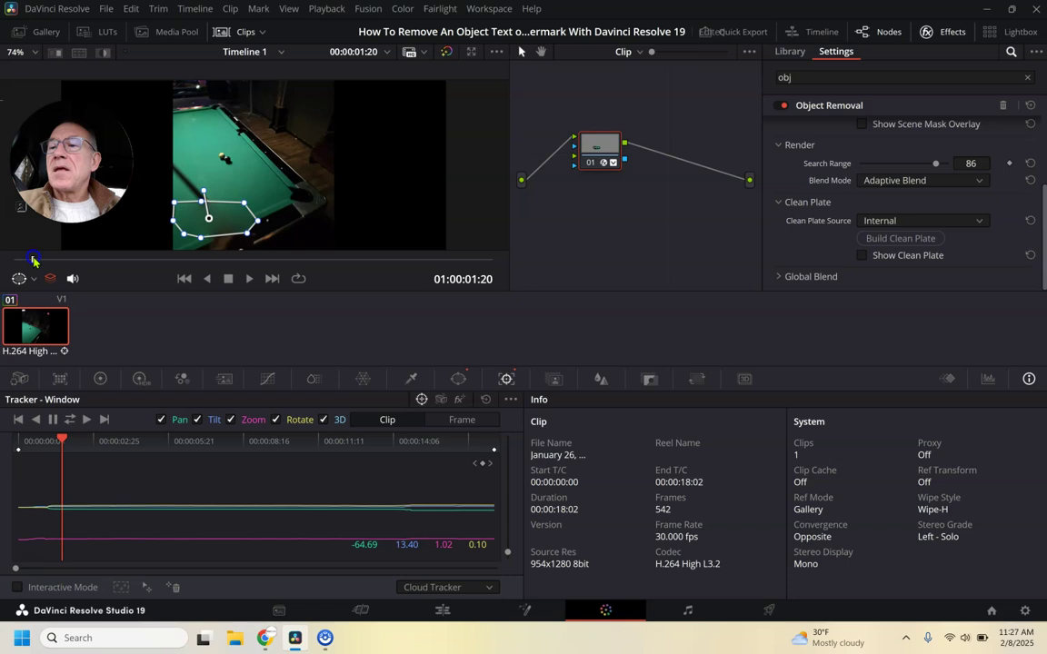
{"action": "left_click_drag", "start_coordinate": [33, 261], "coordinate": [126, 262]}
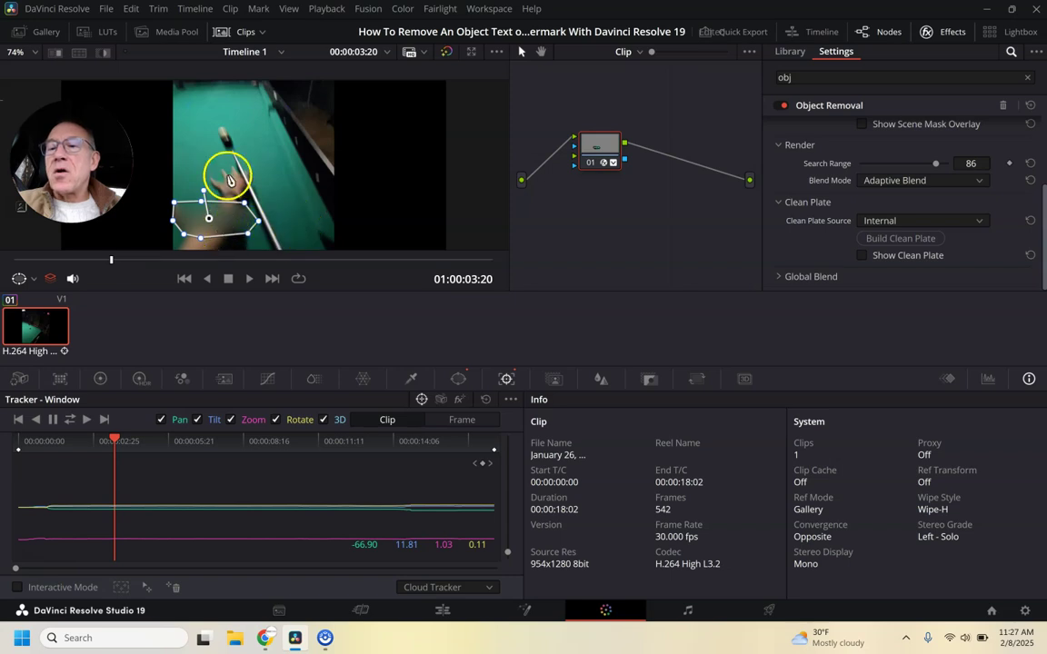
{"action": "scroll", "coordinate": [469, 247], "scroll_direction": "down", "scroll_amount": 1}
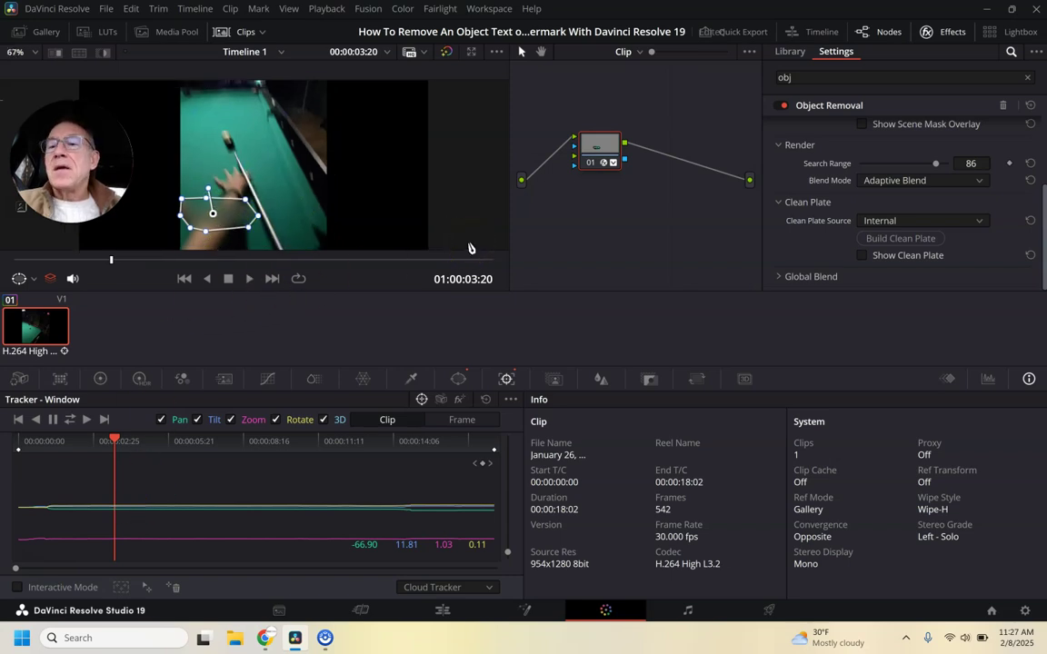
Step: Drag the mask's corner points inward into a narrower outline over the lower-left
{"action": "left_click_drag", "start_coordinate": [245, 199], "coordinate": [204, 229]}
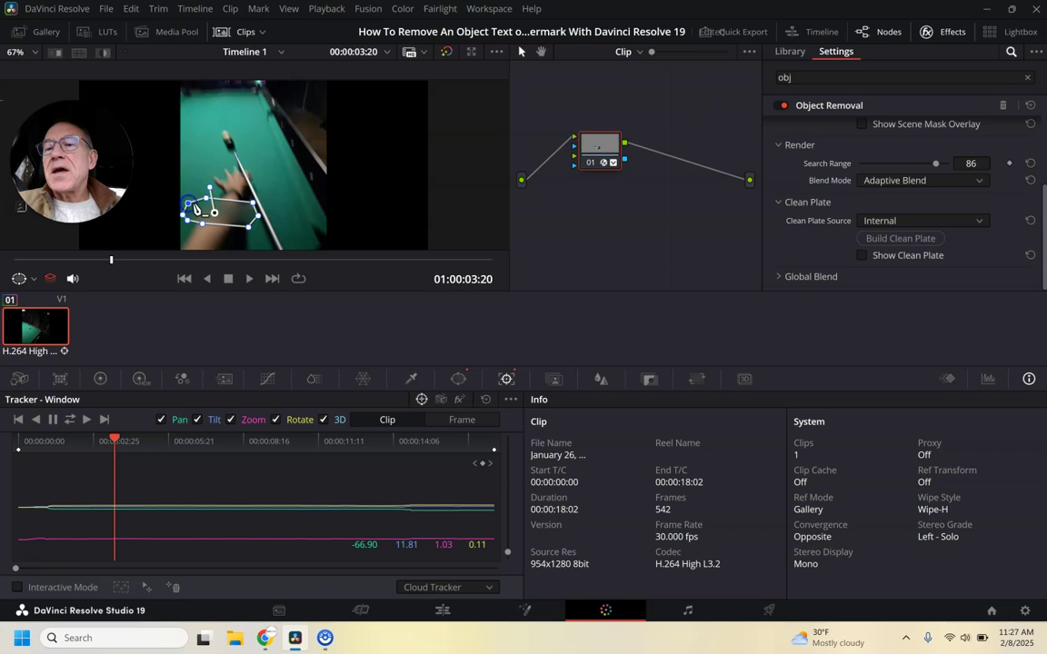
{"action": "left_click_drag", "start_coordinate": [189, 205], "coordinate": [186, 215]}
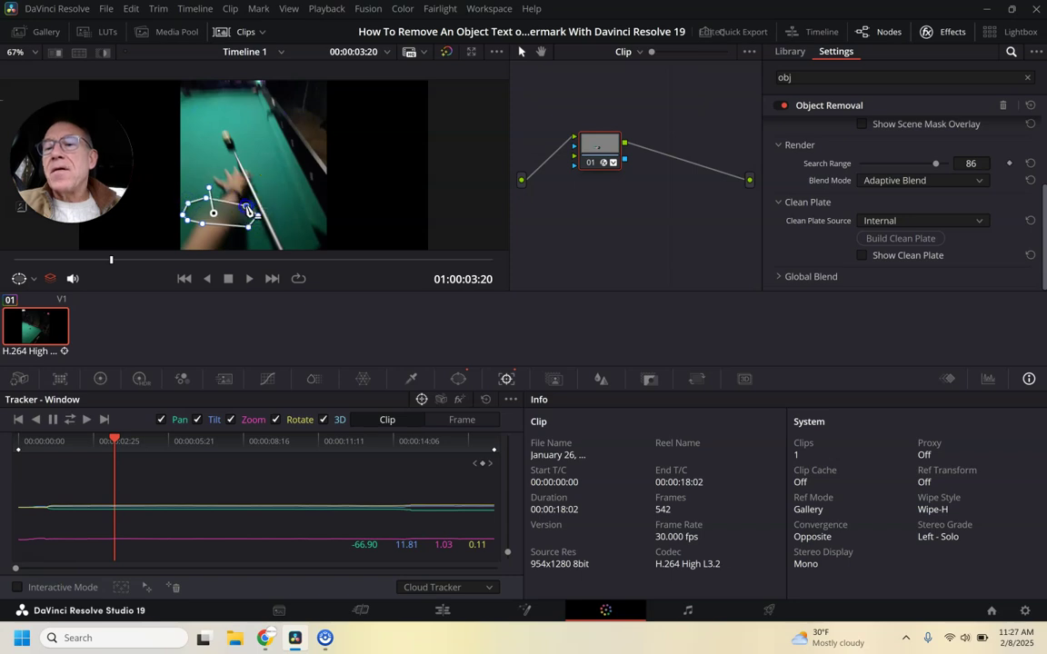
{"action": "left_click_drag", "start_coordinate": [244, 211], "coordinate": [202, 220]}
{"action": "left_click", "coordinate": [198, 224]}
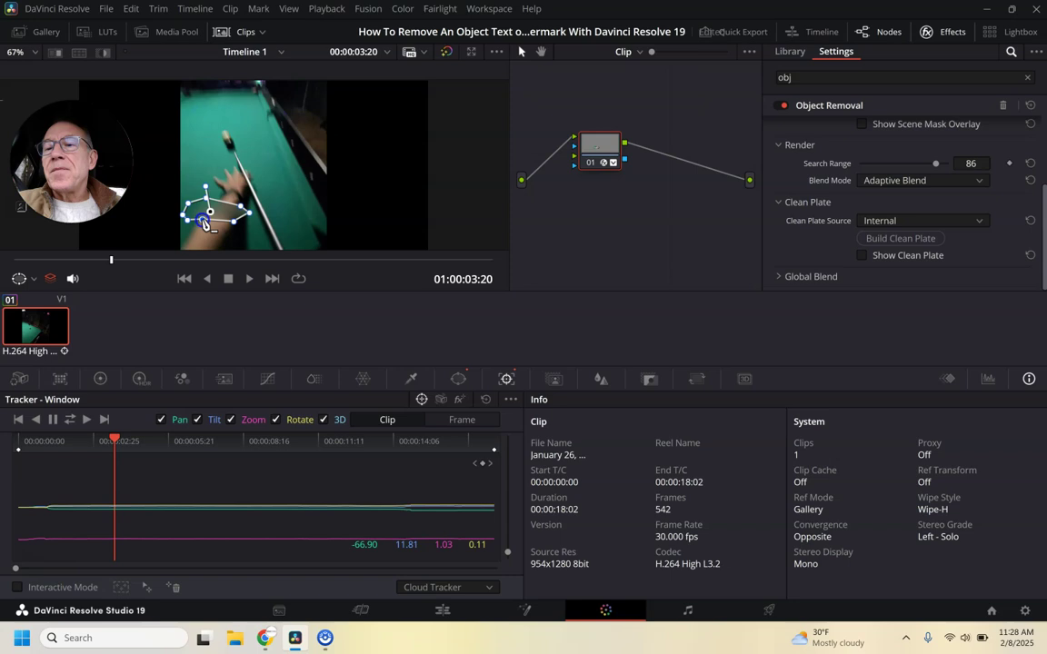
Step: Step from the first frame through the early part of the clip, checking mask tracking
{"action": "left_click", "coordinate": [44, 260]}
{"action": "left_click_drag", "start_coordinate": [30, 260], "coordinate": [16, 261]}
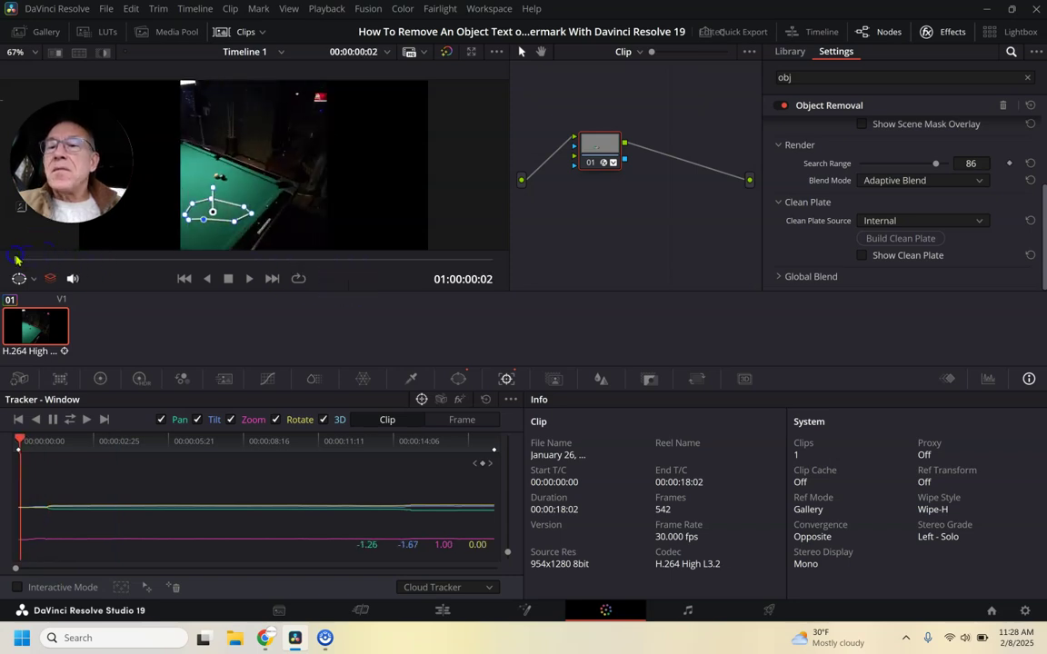
{"action": "left_click", "coordinate": [39, 260]}
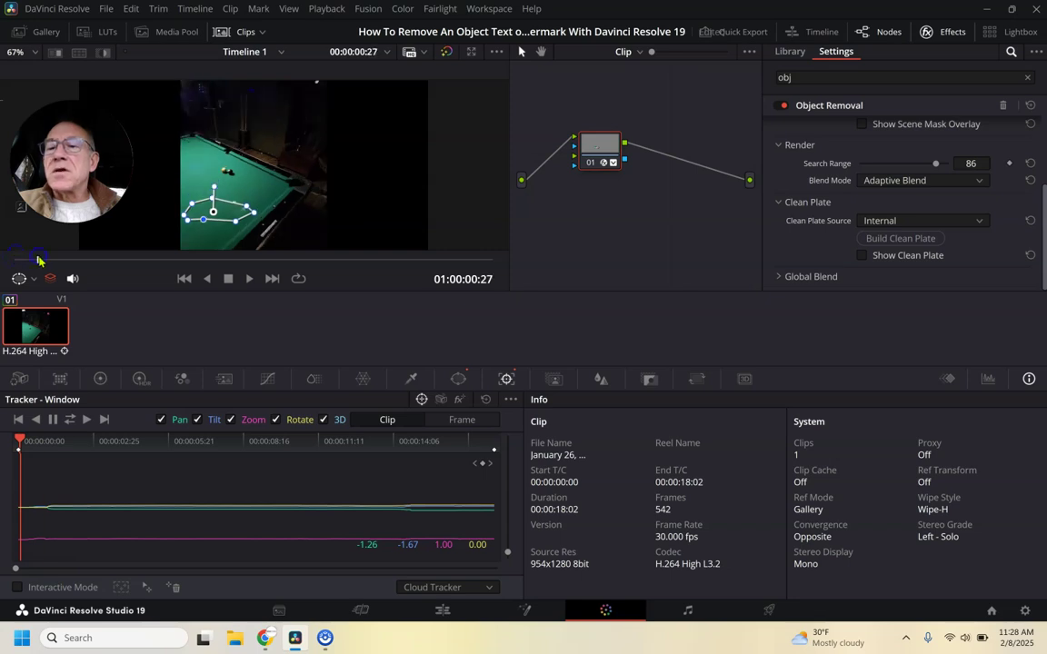
{"action": "left_click", "coordinate": [76, 260]}
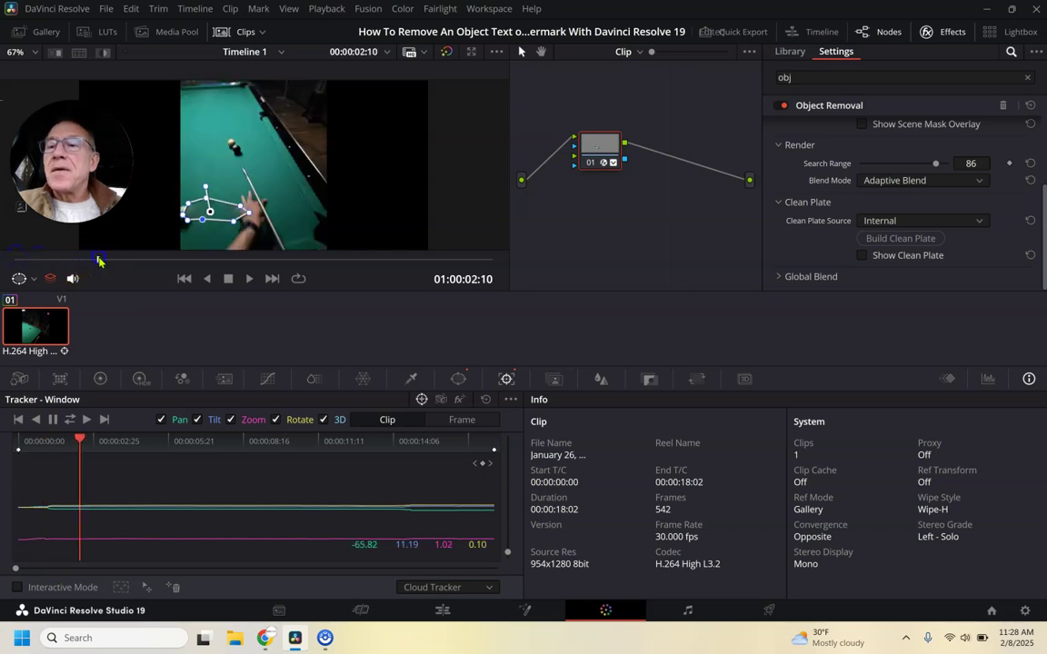
{"action": "left_click", "coordinate": [98, 262]}
{"action": "left_click", "coordinate": [123, 260]}
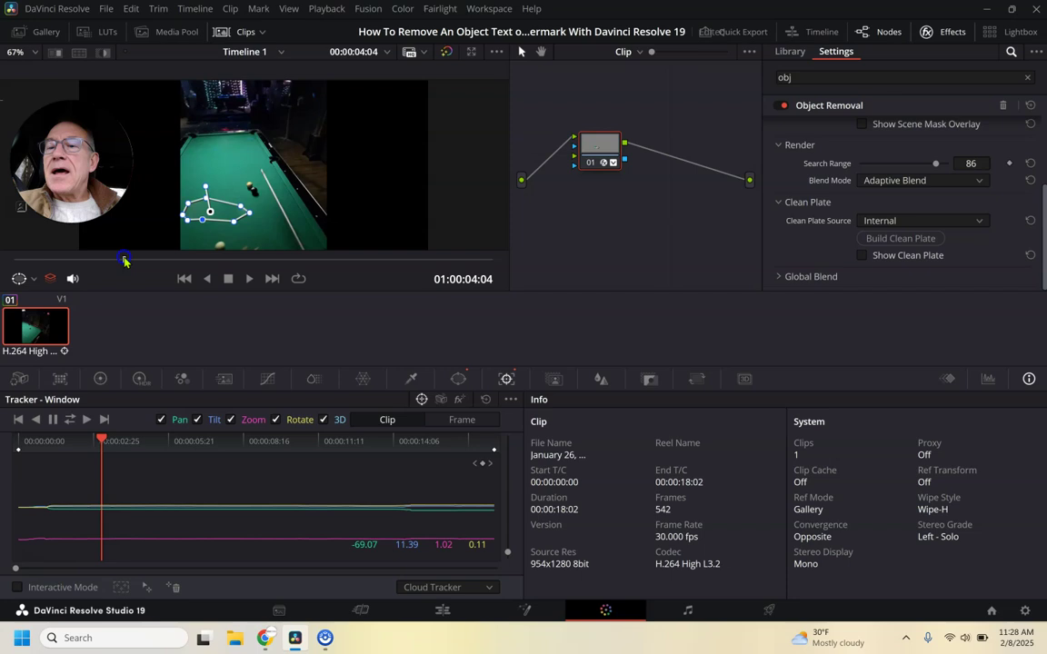
{"action": "left_click", "coordinate": [158, 261]}
Step: Check the middle and later frames, then nudge a mask point at 13:07 to keep coverage
{"action": "left_click", "coordinate": [249, 261]}
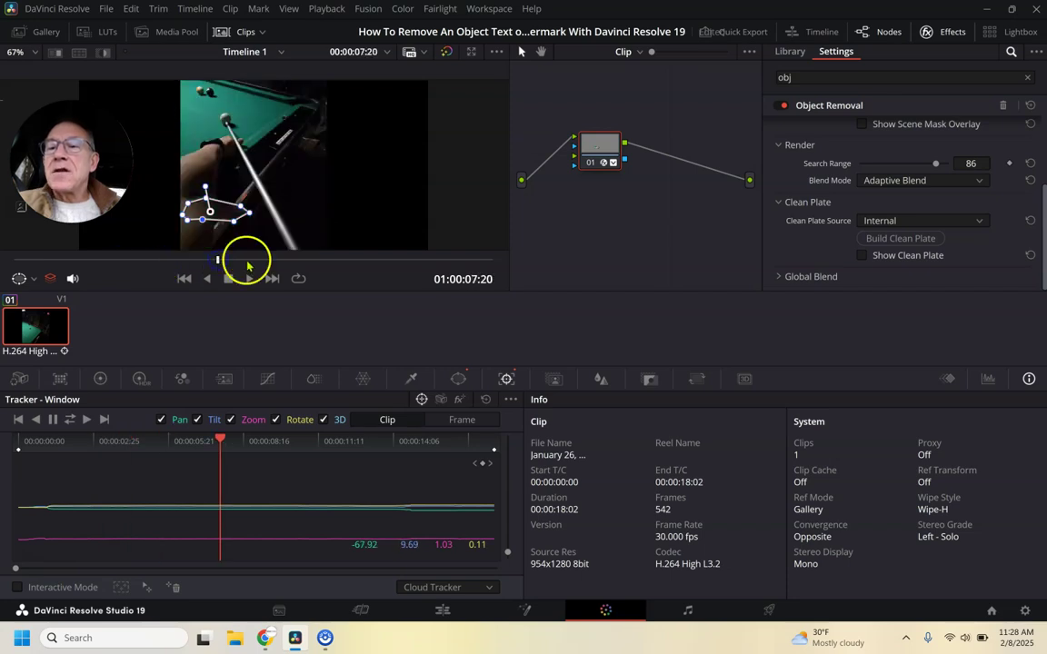
{"action": "left_click_drag", "start_coordinate": [252, 260], "coordinate": [330, 263]}
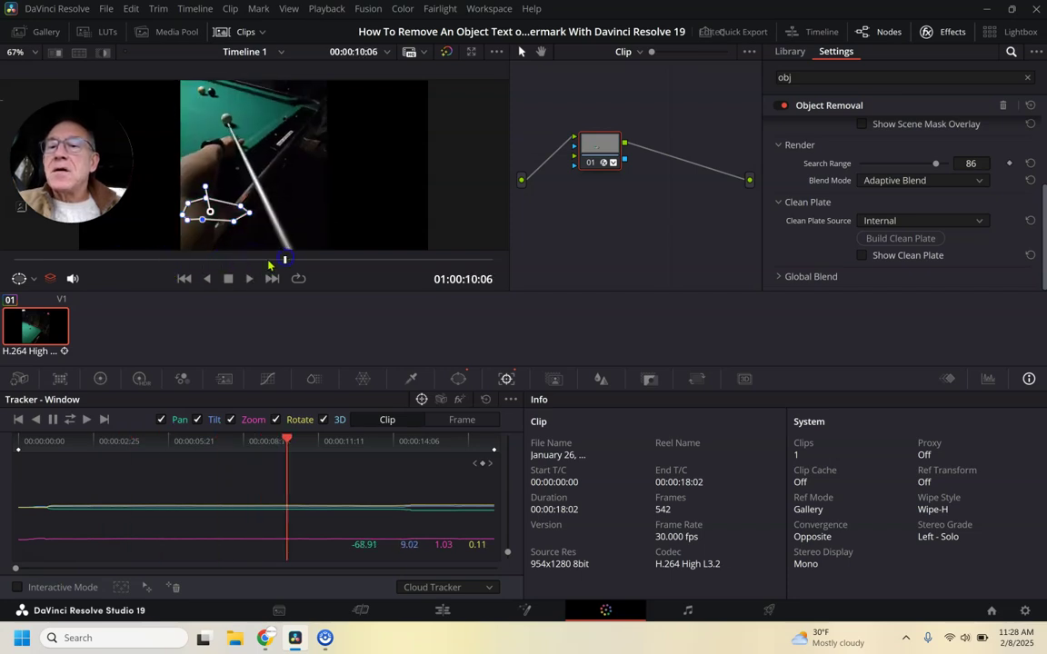
{"action": "left_click", "coordinate": [330, 265]}
{"action": "left_click", "coordinate": [359, 262]}
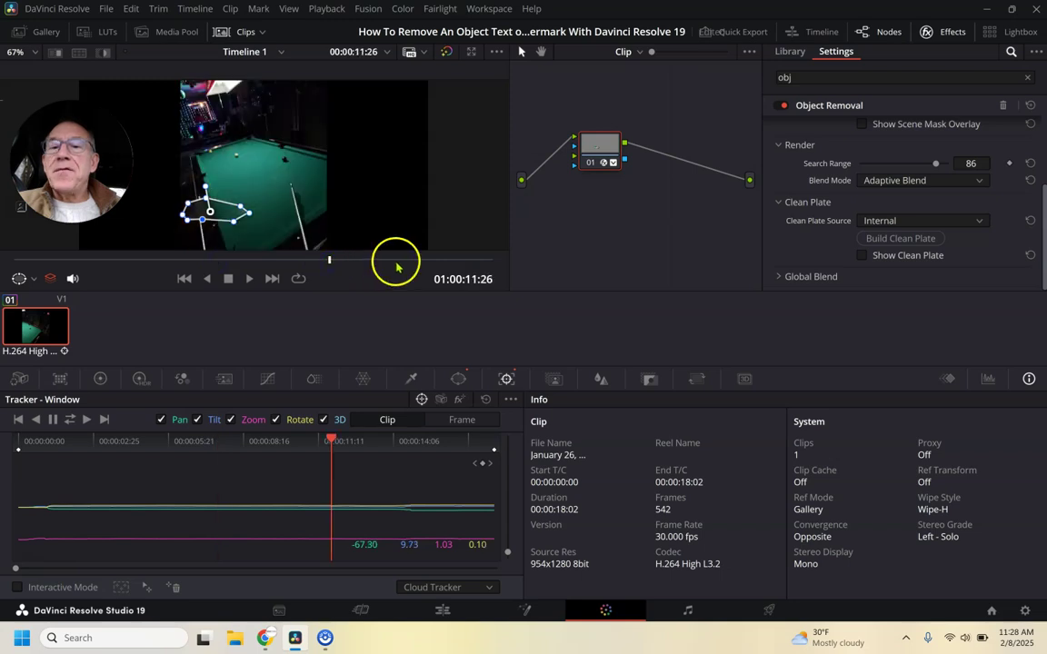
{"action": "left_click", "coordinate": [397, 261]}
{"action": "left_click", "coordinate": [439, 263]}
{"action": "left_click", "coordinate": [364, 264]}
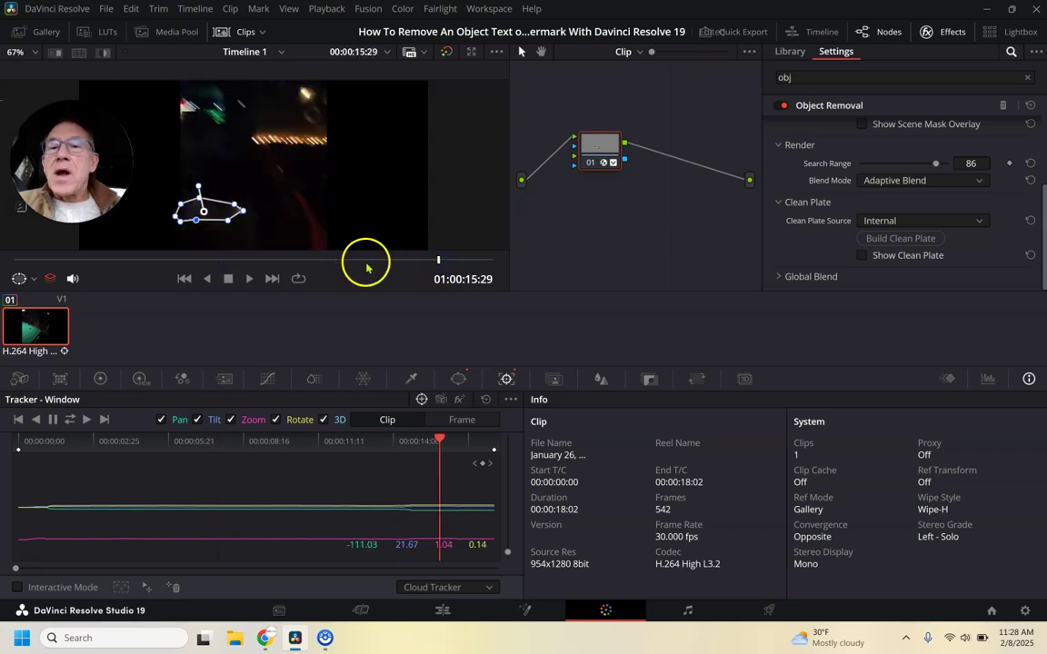
{"action": "left_click", "coordinate": [243, 216]}
{"action": "mouse_move", "coordinate": [244, 215]}
{"action": "left_mouse_down"}
{"action": "mouse_move", "coordinate": [258, 217]}
{"action": "mouse_move", "coordinate": [251, 208]}
{"action": "mouse_move", "coordinate": [249, 222]}
{"action": "left_mouse_up"}
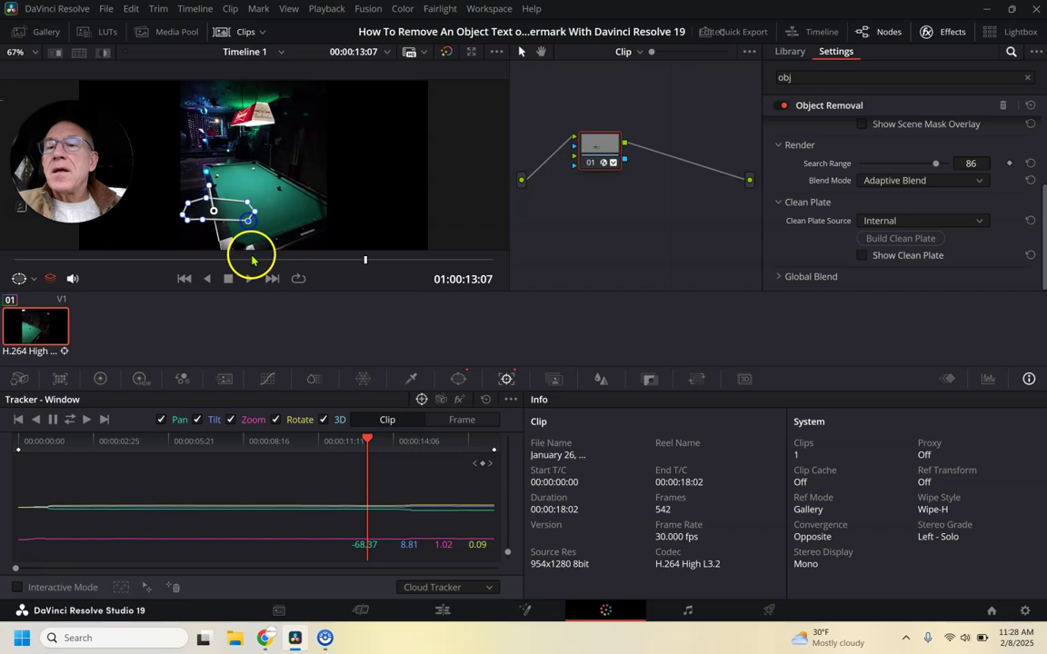
Step: Recheck the mask from near the start through to 01:00:17:23
{"action": "left_click", "coordinate": [220, 261]}
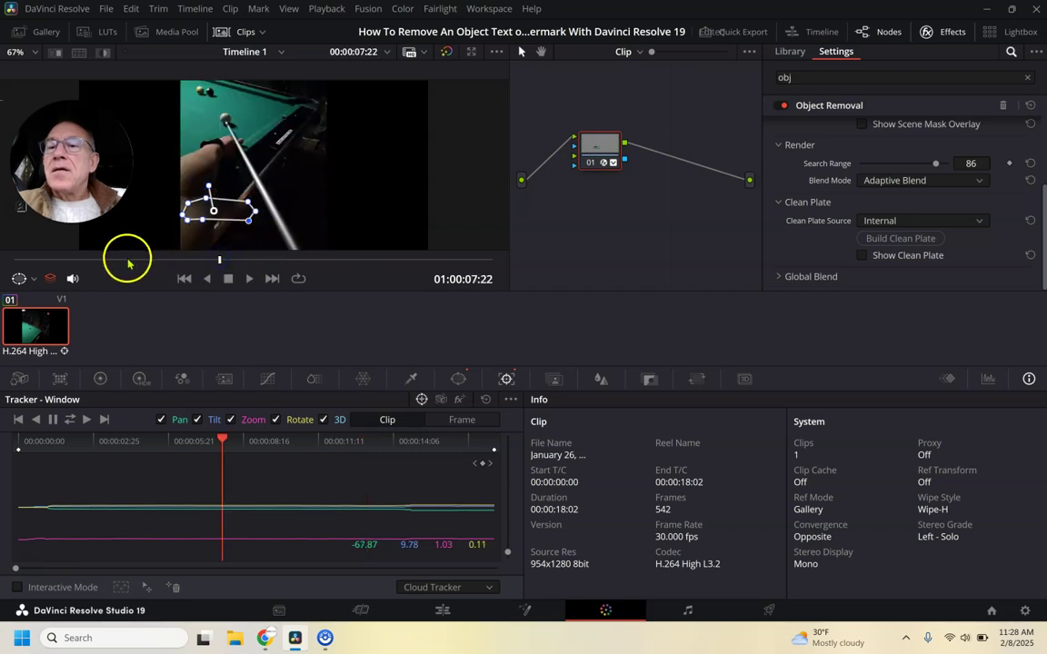
{"action": "left_click", "coordinate": [127, 261]}
{"action": "left_click", "coordinate": [56, 261]}
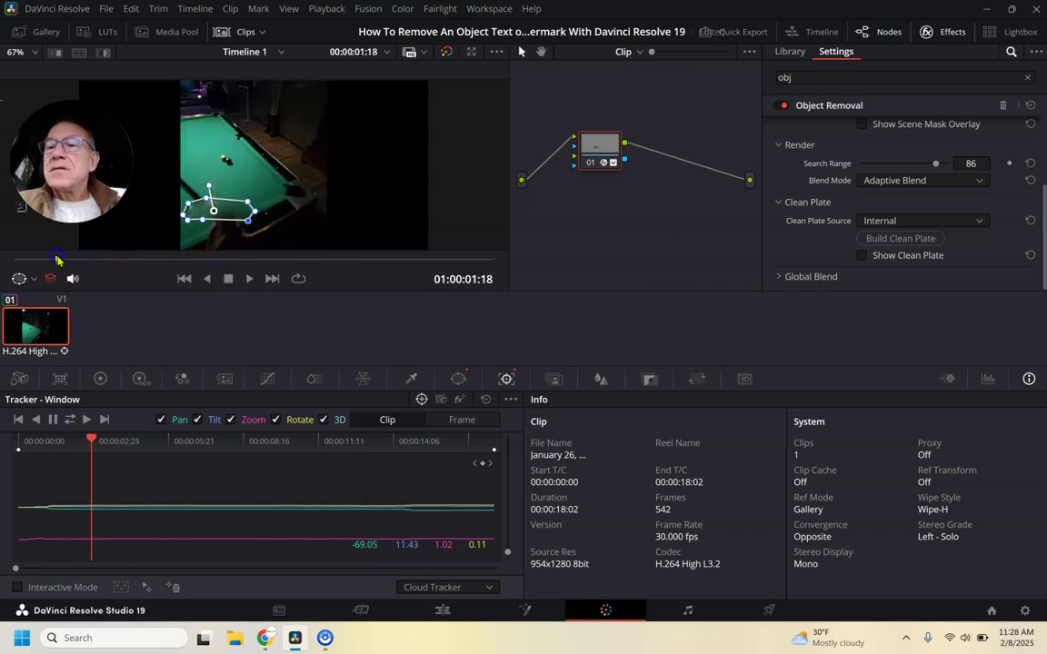
{"action": "left_click", "coordinate": [226, 261]}
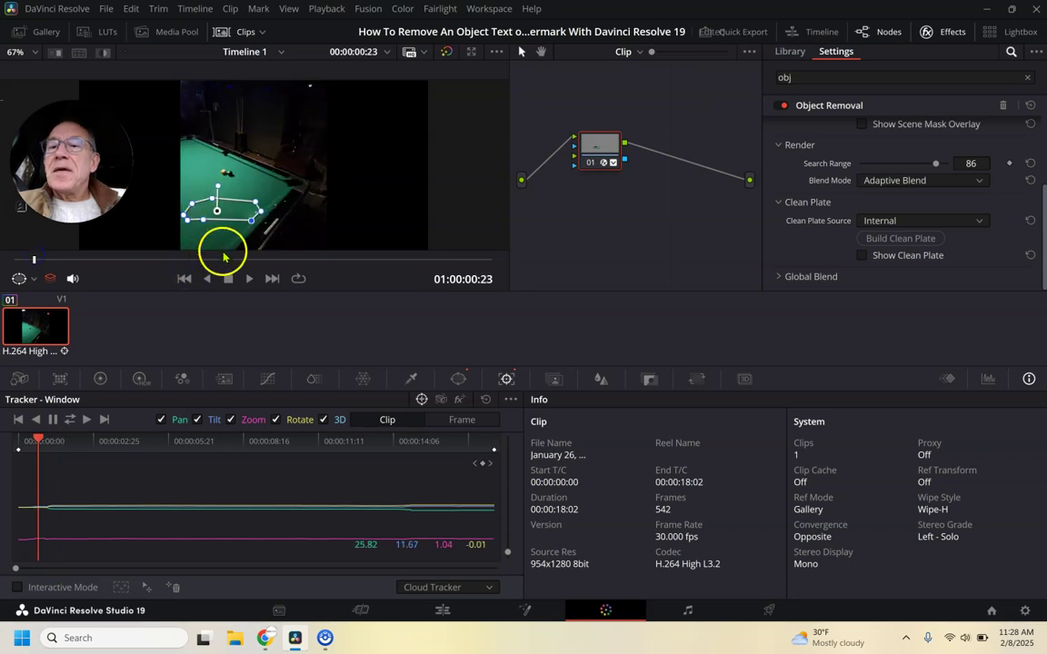
{"action": "left_click", "coordinate": [284, 262]}
{"action": "left_click", "coordinate": [369, 261]}
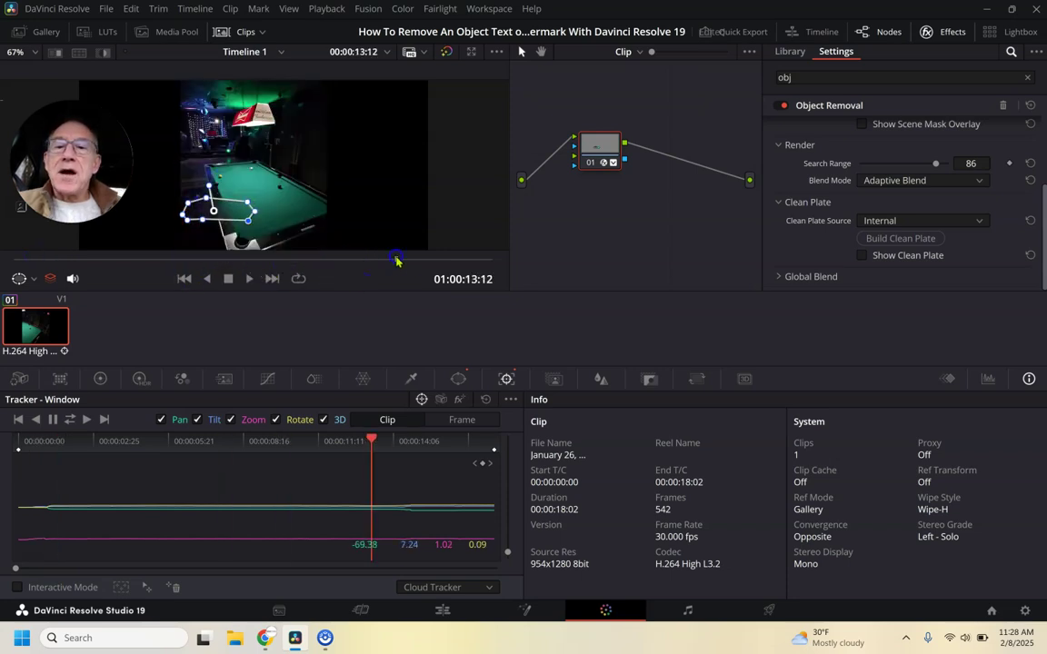
{"action": "left_click", "coordinate": [394, 261]}
{"action": "left_click", "coordinate": [442, 261]}
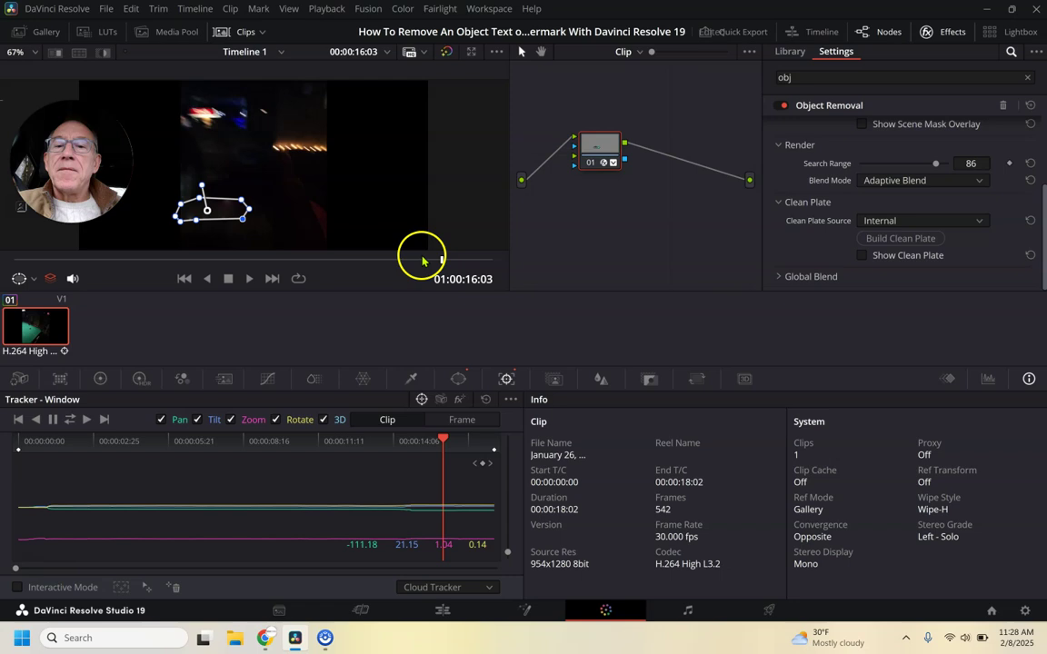
{"action": "left_click", "coordinate": [485, 261]}
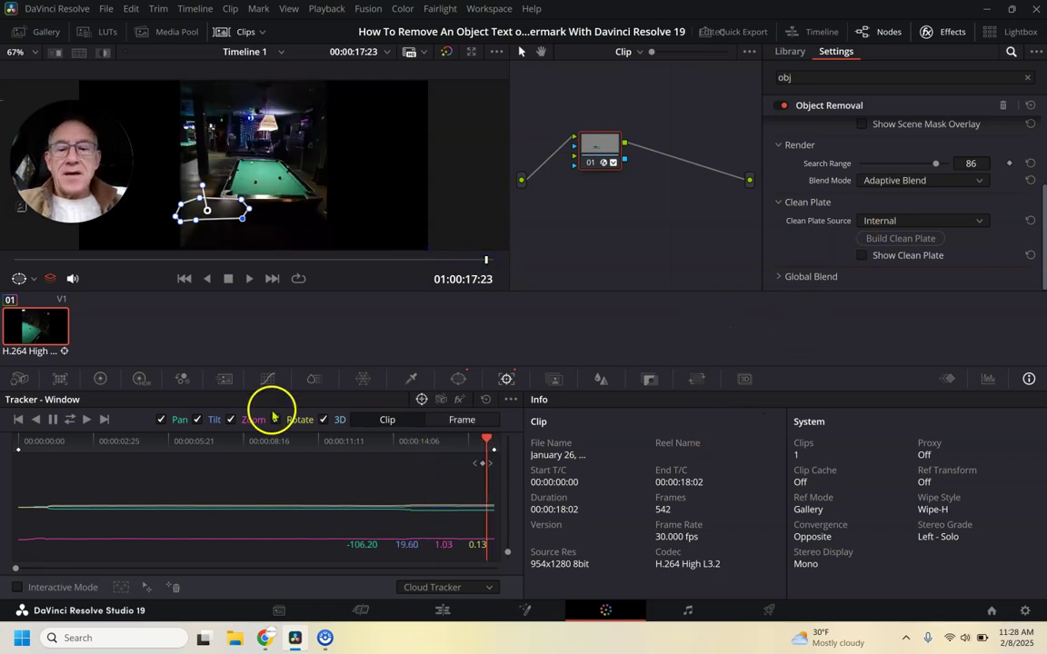
Step: Switch to the Edit page showing the finished clip, its Audio 1 track and video settings
{"action": "left_click", "coordinate": [442, 609]}
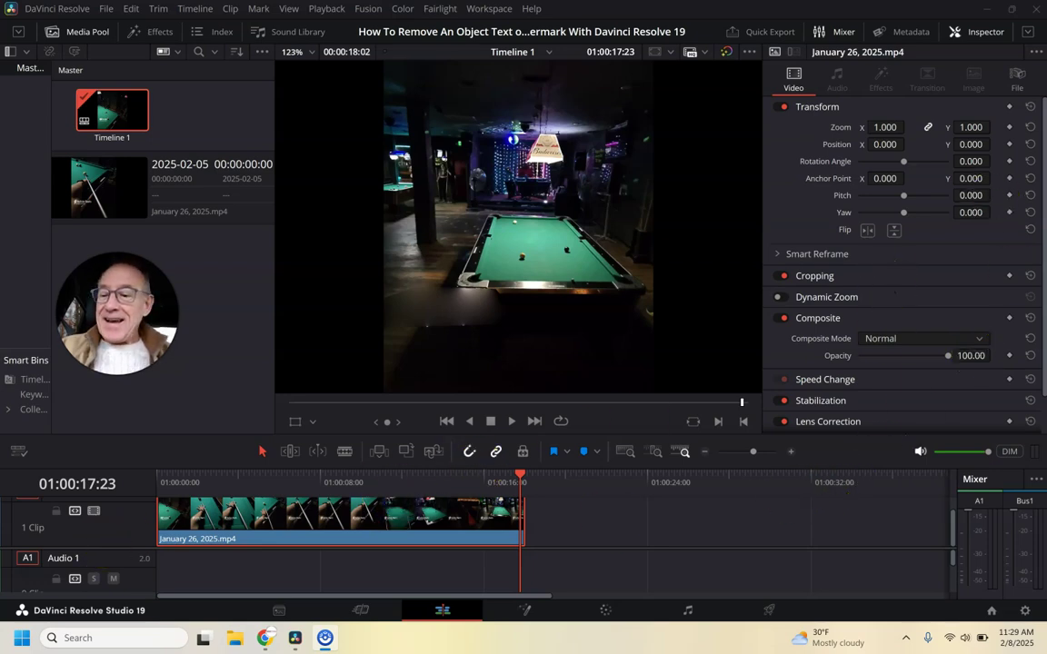
{"action": "left_click", "coordinate": [65, 557]}
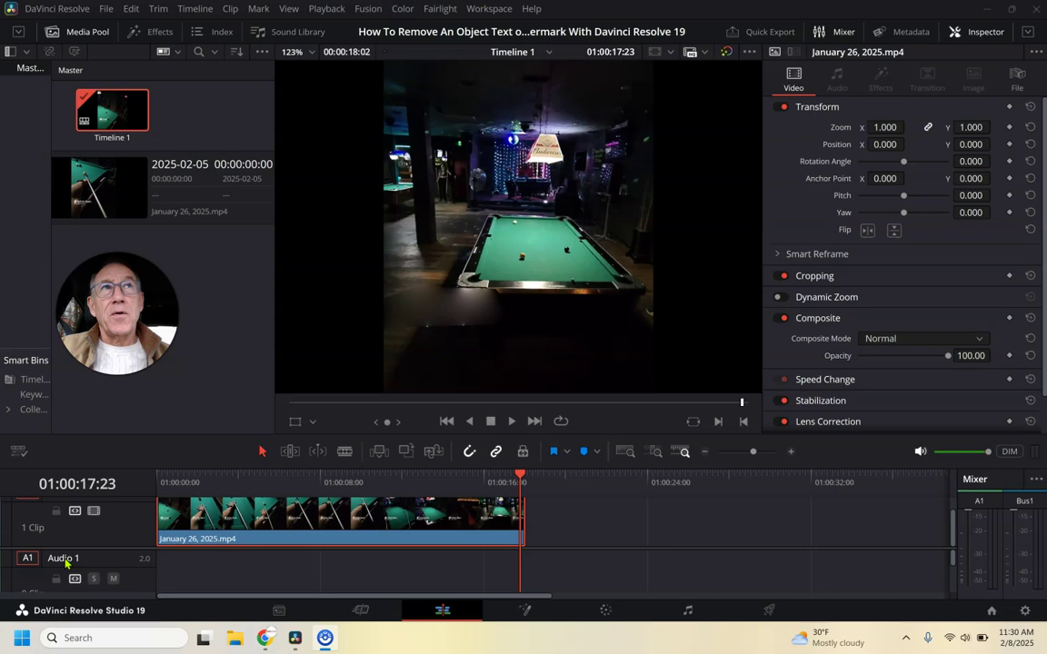
{"action": "left_click", "coordinate": [51, 585]}
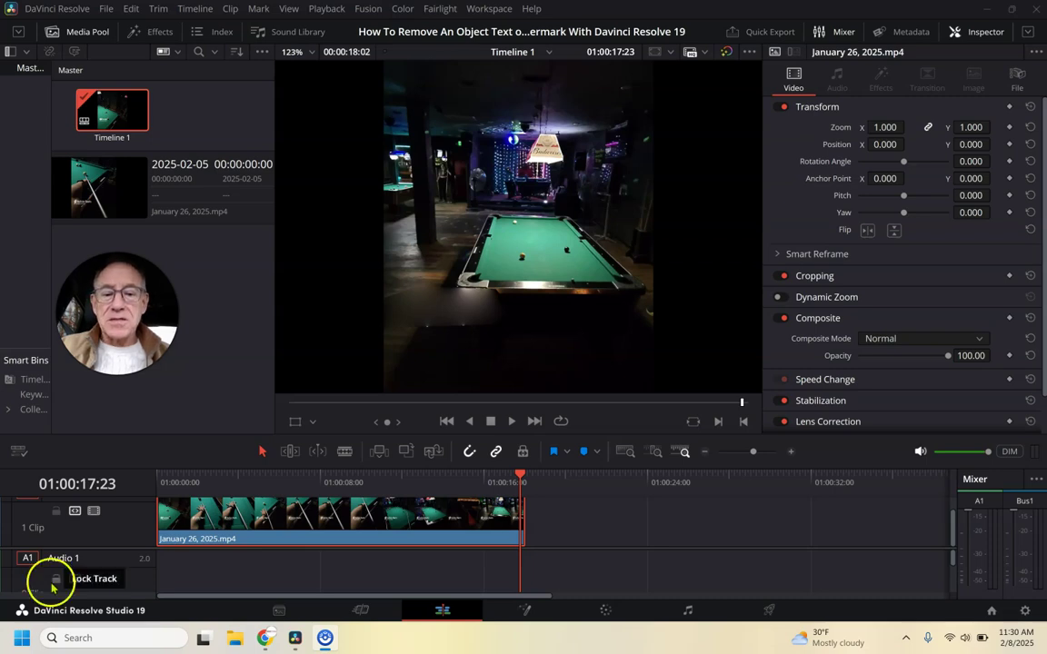